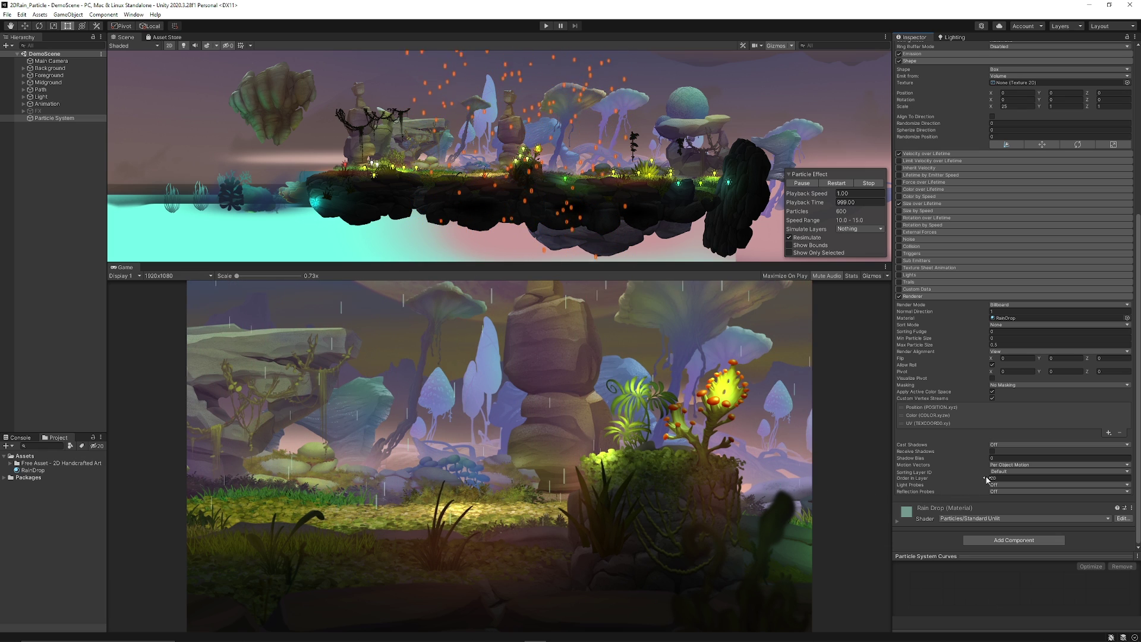
Set the particle system renderer's Order in Layer to 15.
mouse_move(987, 479)
mouse_down()
mouse_move(1004, 483)
mouse_move(992, 485)
mouse_up()
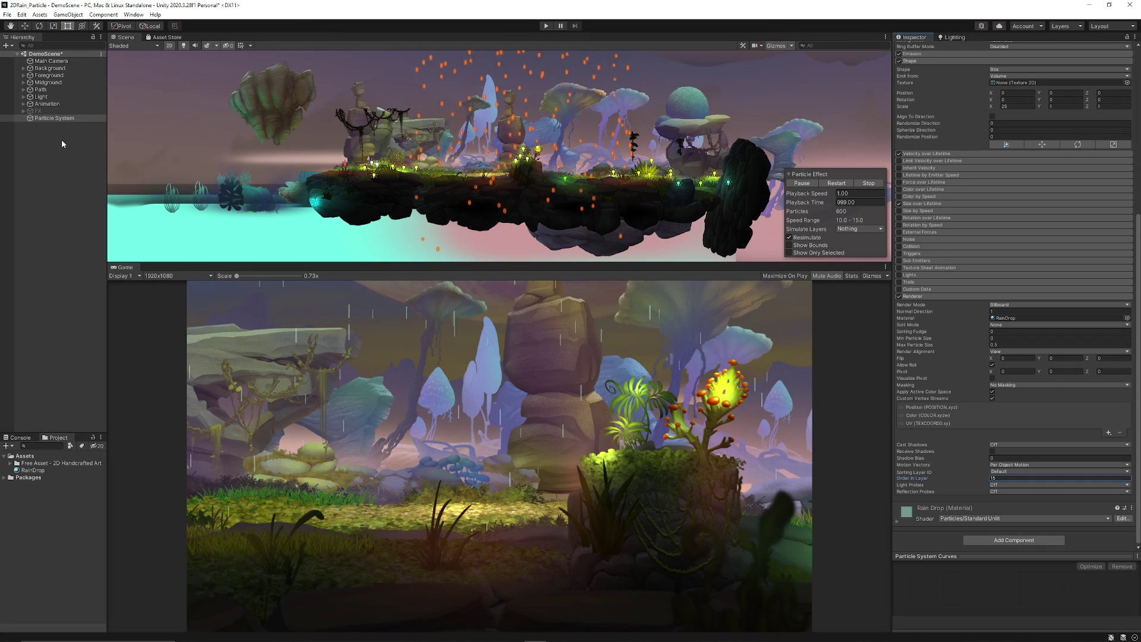
Check the Foreground and Midground groups by toggling their visibility, and inspect the sorting order of the Moss1 sprite inside Midground.
click(59, 75)
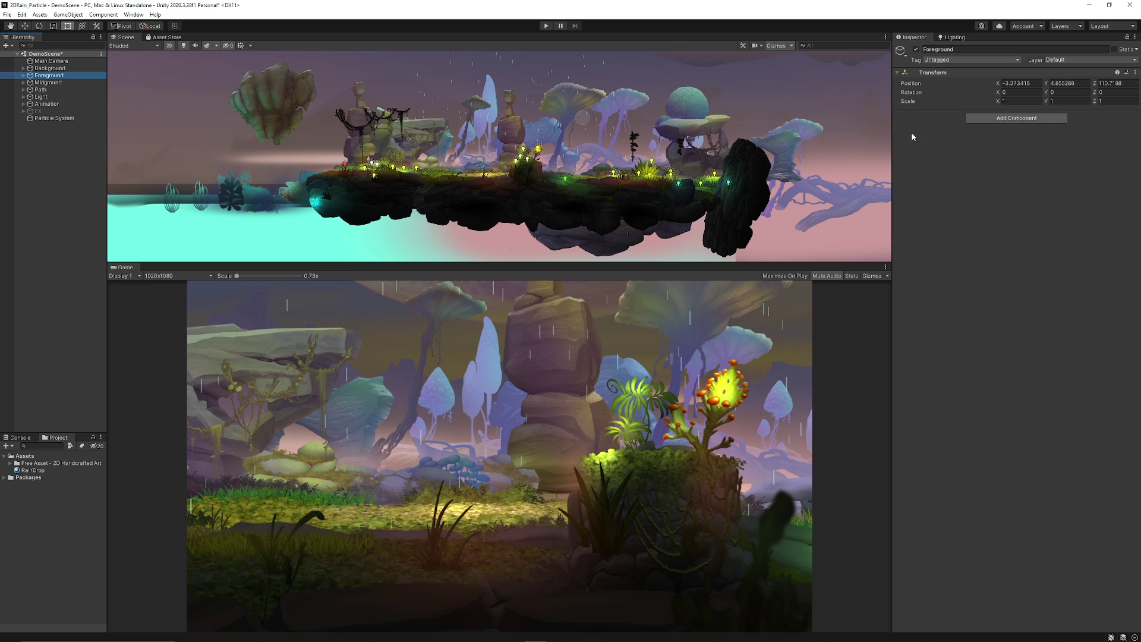
click(916, 50)
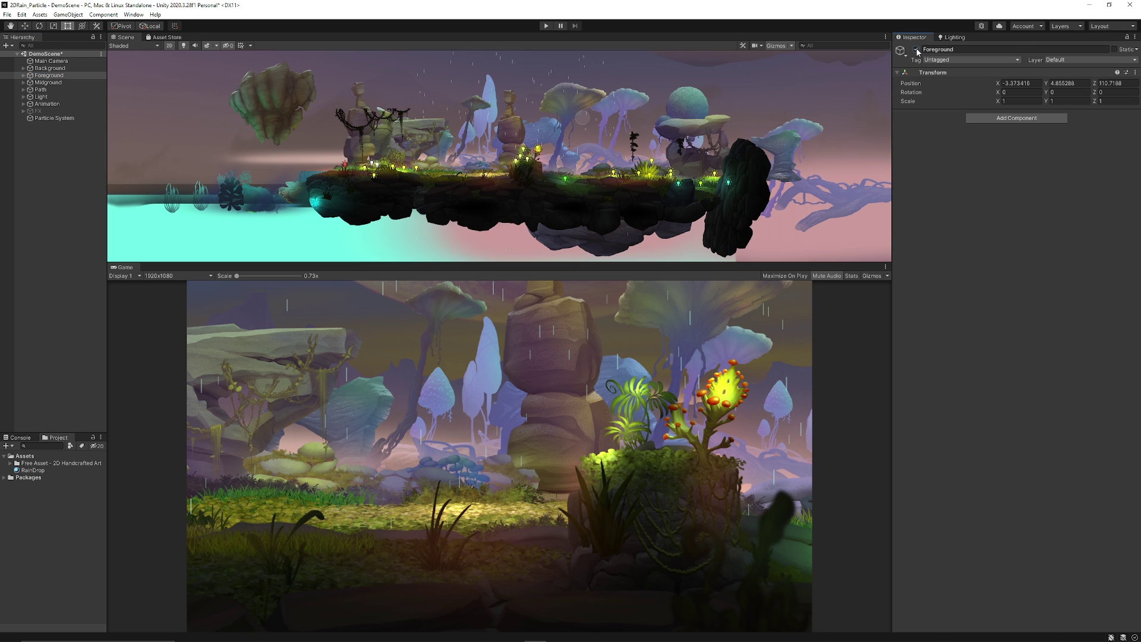
click(55, 84)
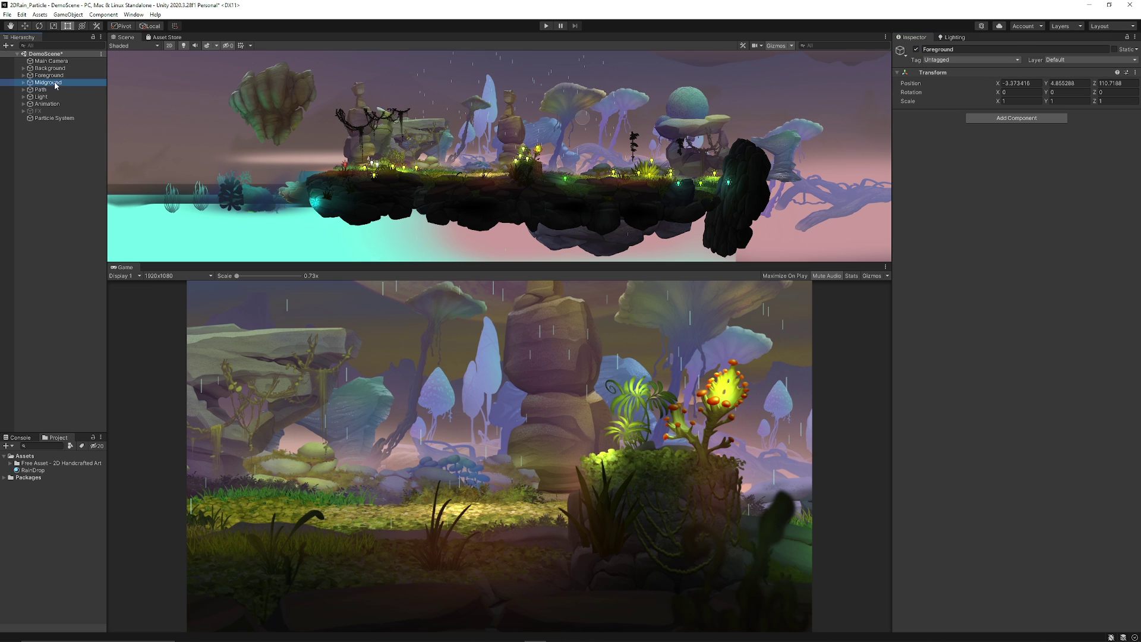
click(917, 49)
click(916, 50)
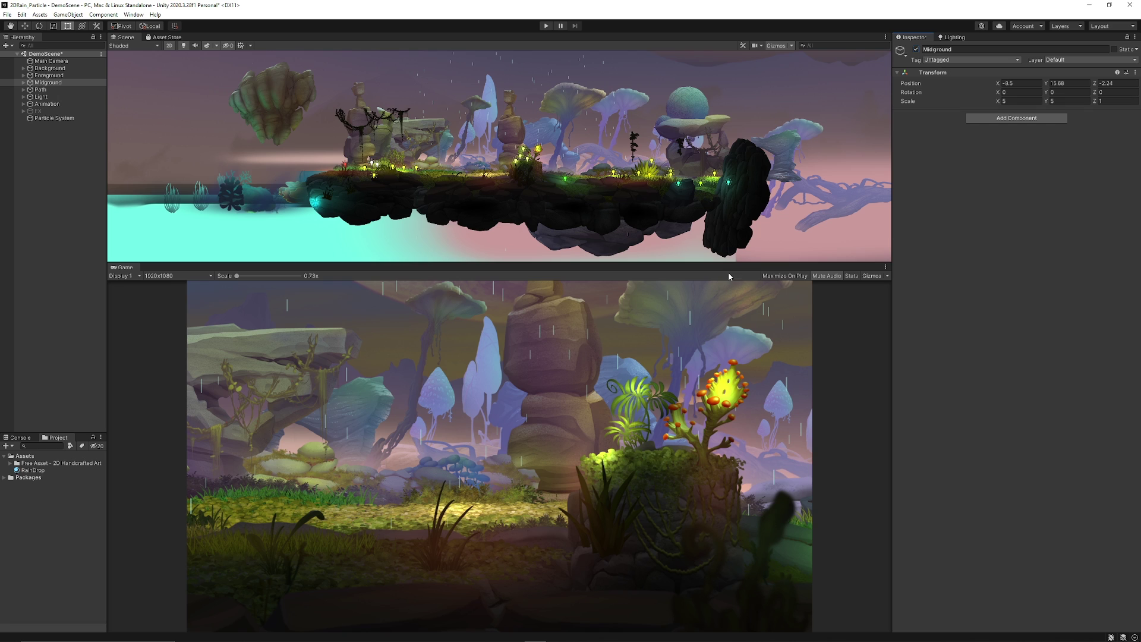
click(23, 84)
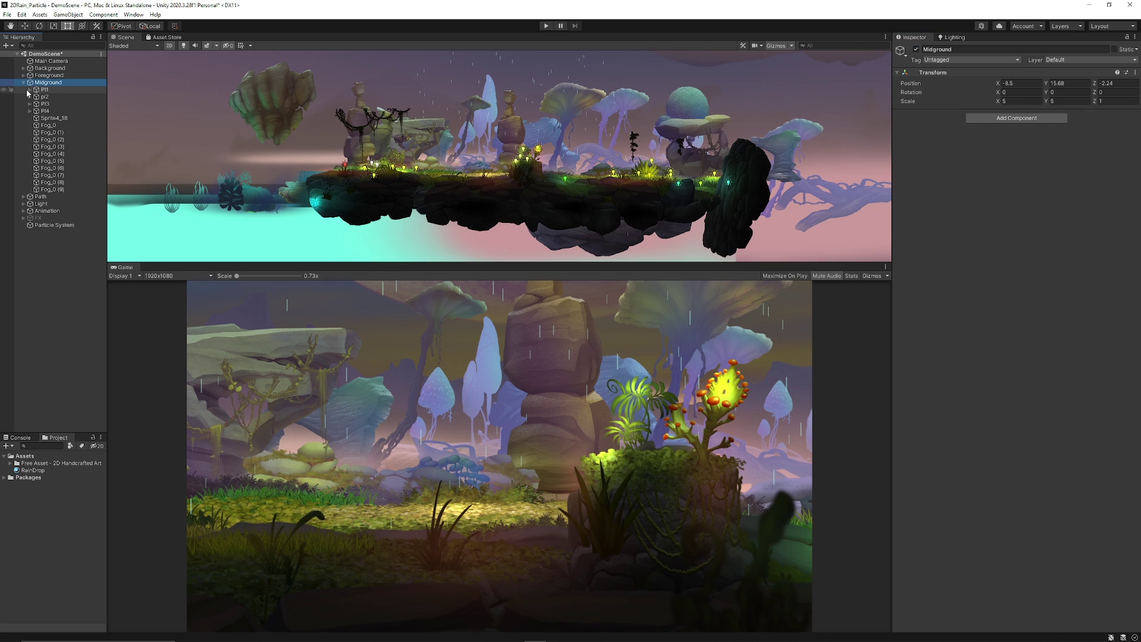
click(30, 90)
click(55, 96)
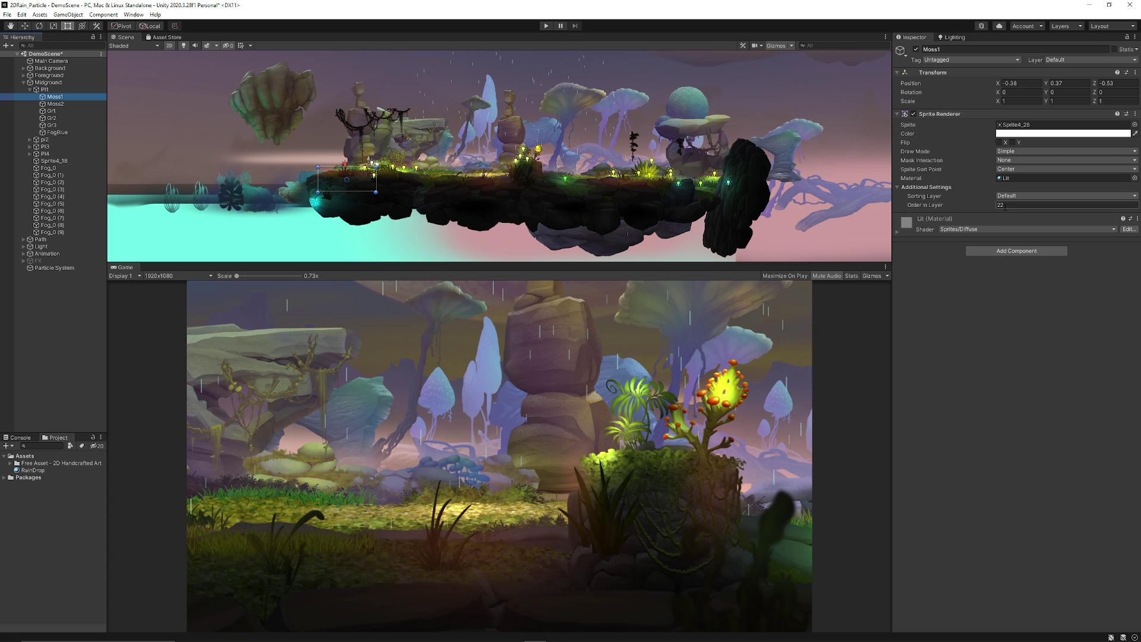
Lower the Order in Layer of the existing particle system's renderer.
click(54, 267)
scroll(1008, 417, down, 15)
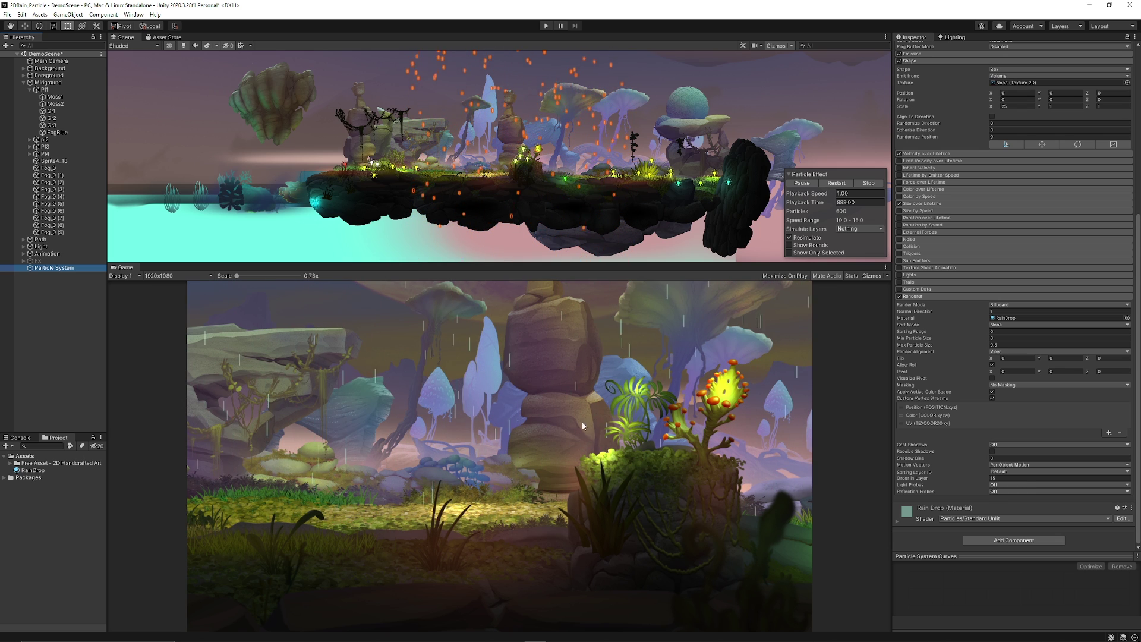
click(979, 478)
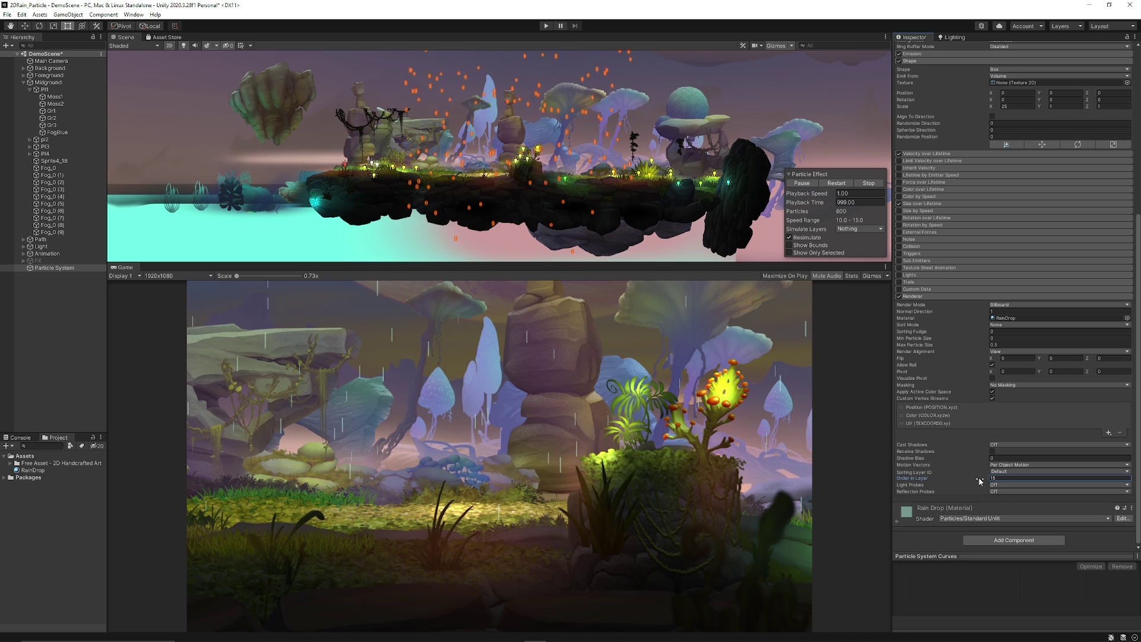
mouse_move(979, 480)
mouse_down()
mouse_move(1000, 480)
mouse_move(977, 480)
mouse_up()
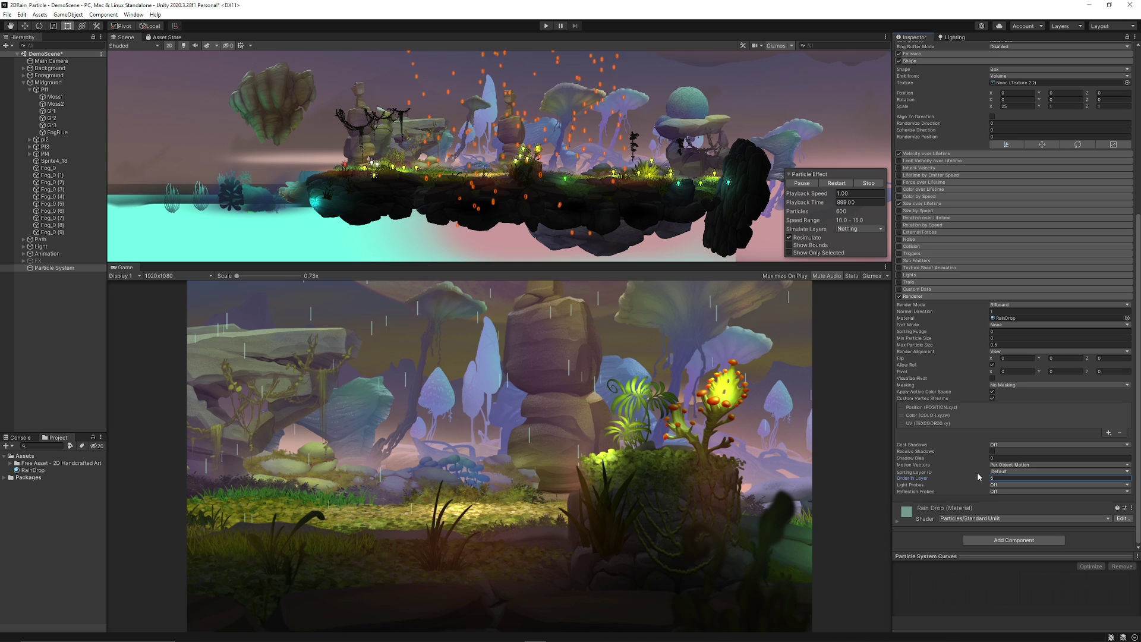
scroll(975, 452, up, 8)
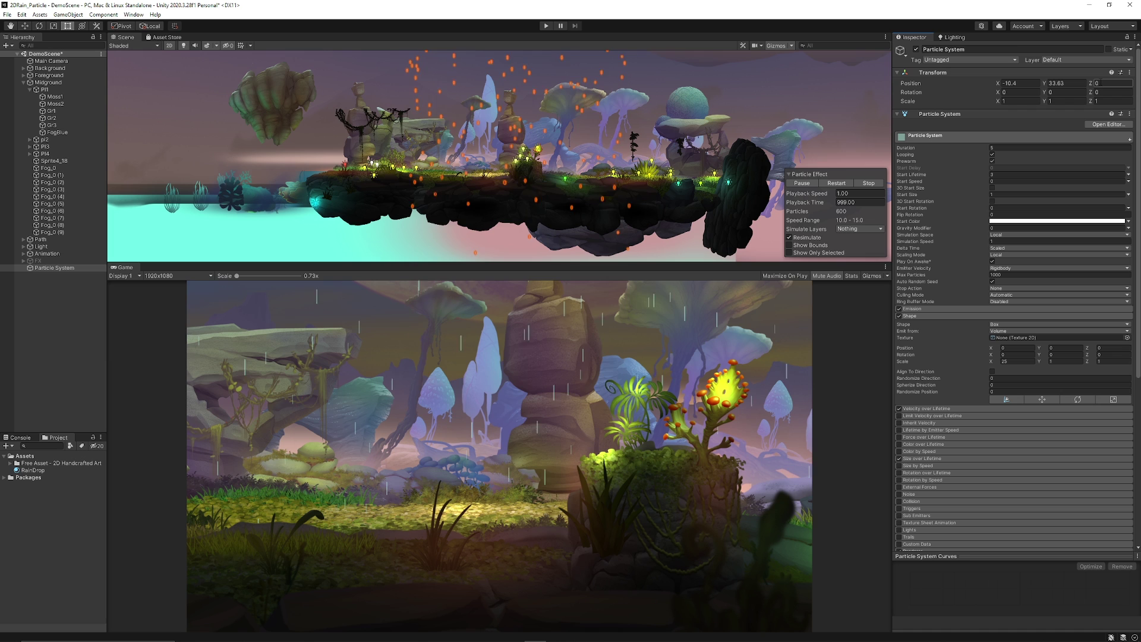
click(1095, 92)
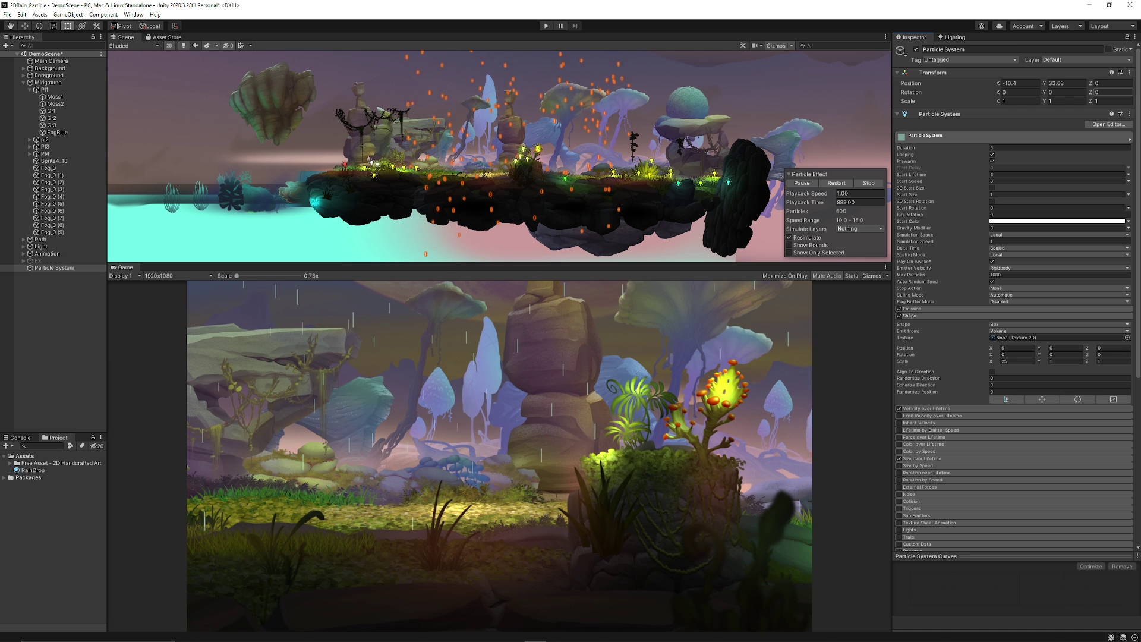
key(ctrl+z)
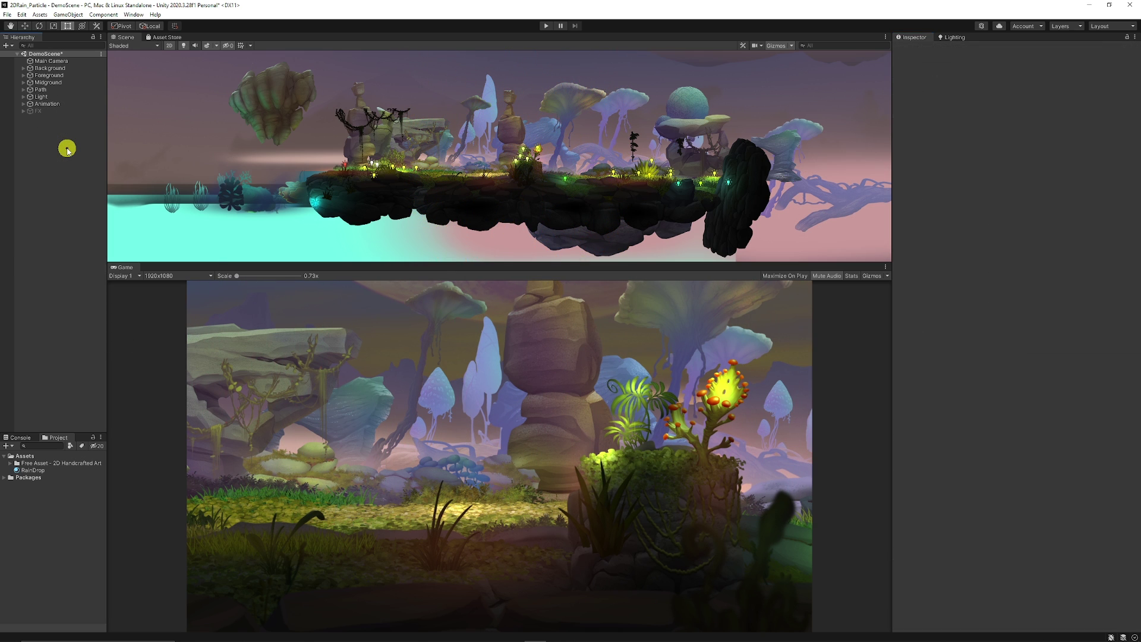
Create a new Particle System effect in the scene hierarchy and name it Rain.
right_click(54, 159)
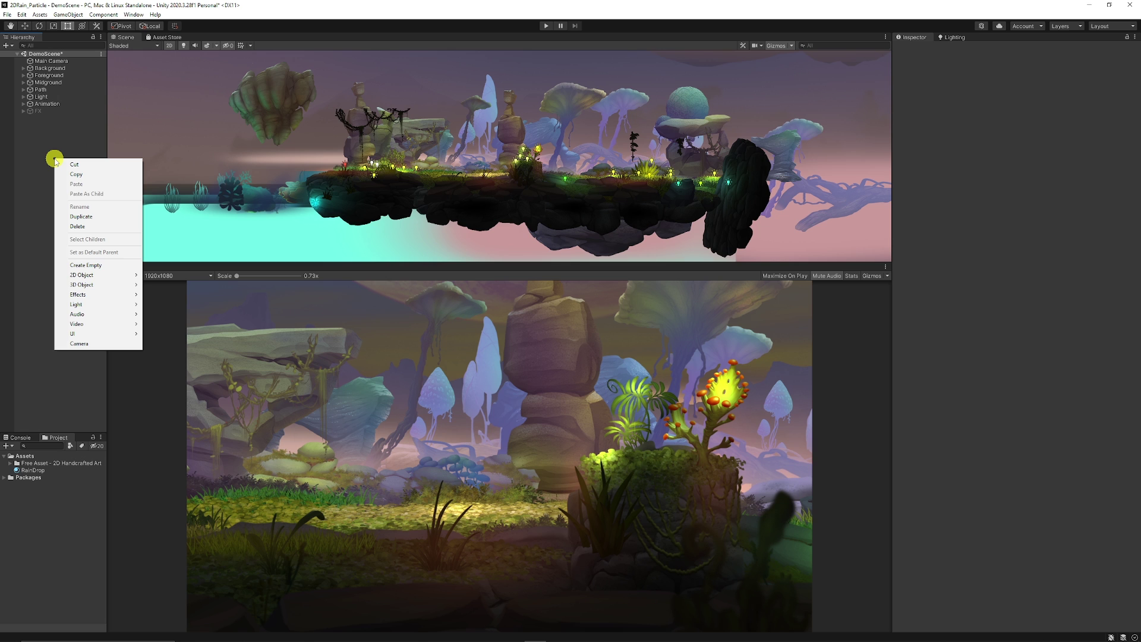
mouse_move(91, 295)
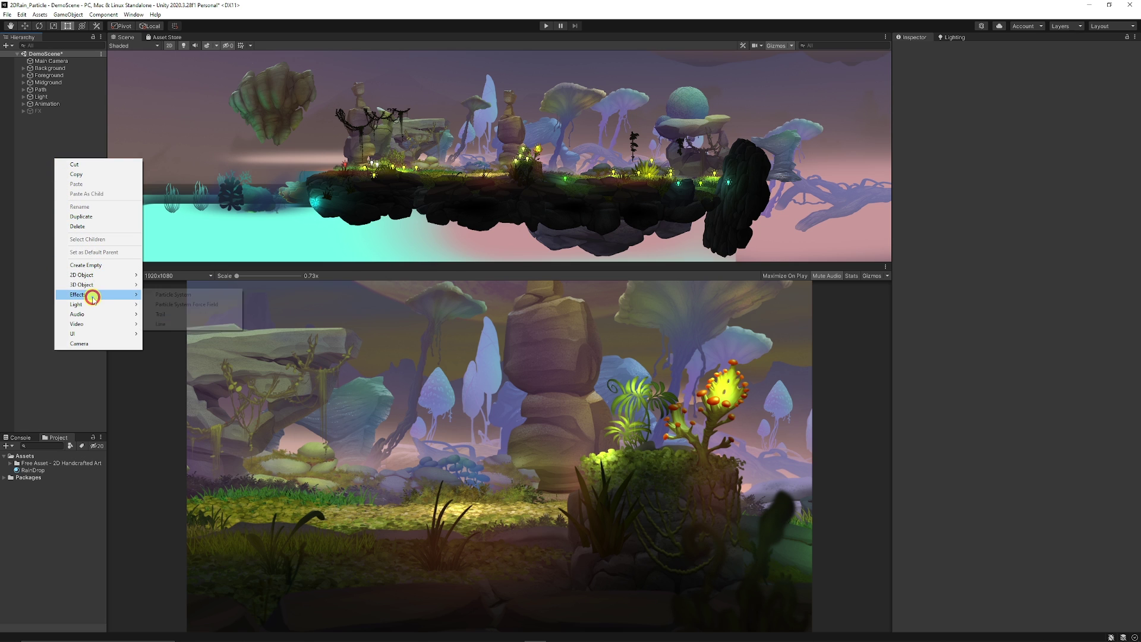
click(169, 295)
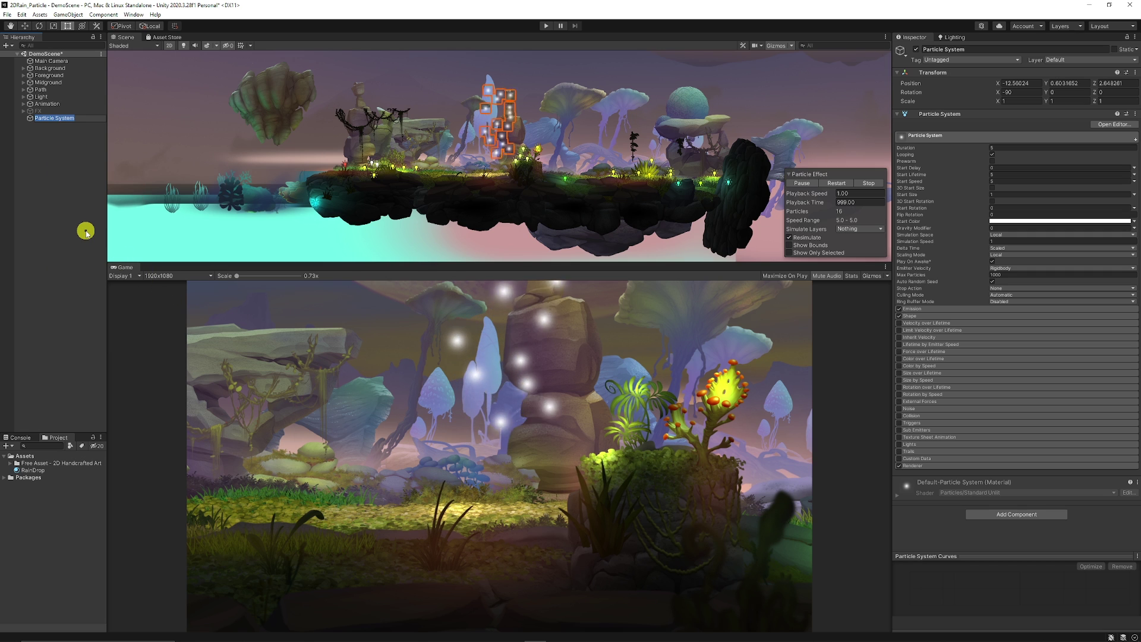
text(Rain)
key(Return)
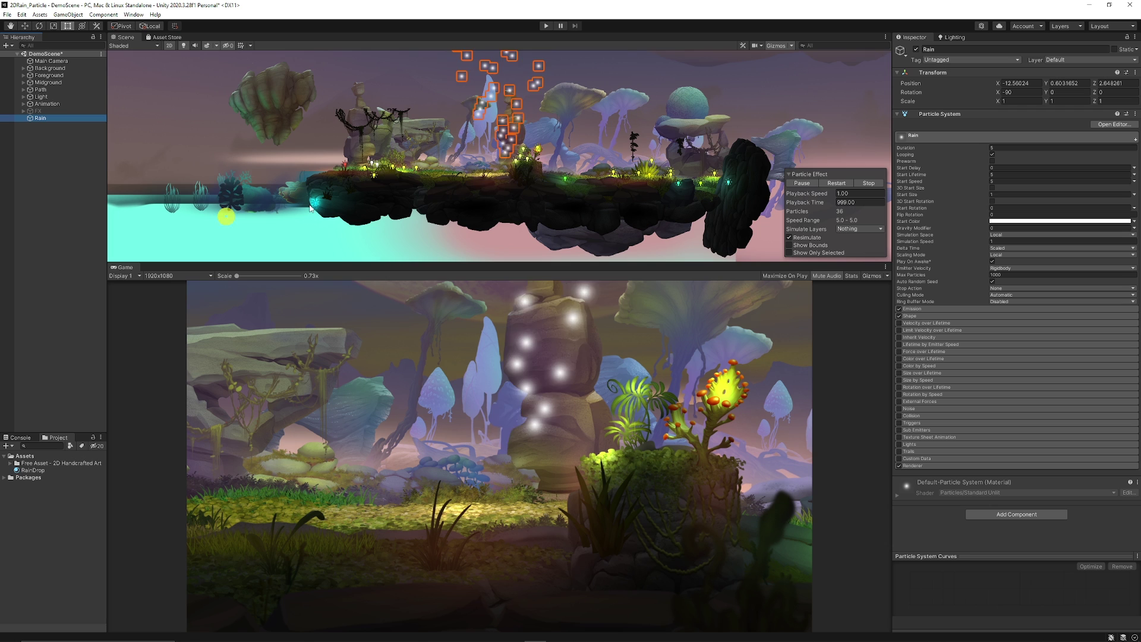
Reset the Rain object's transform and move it with the Move tool to about X -12.35, Y 2.02.
right_click(899, 73)
click(919, 78)
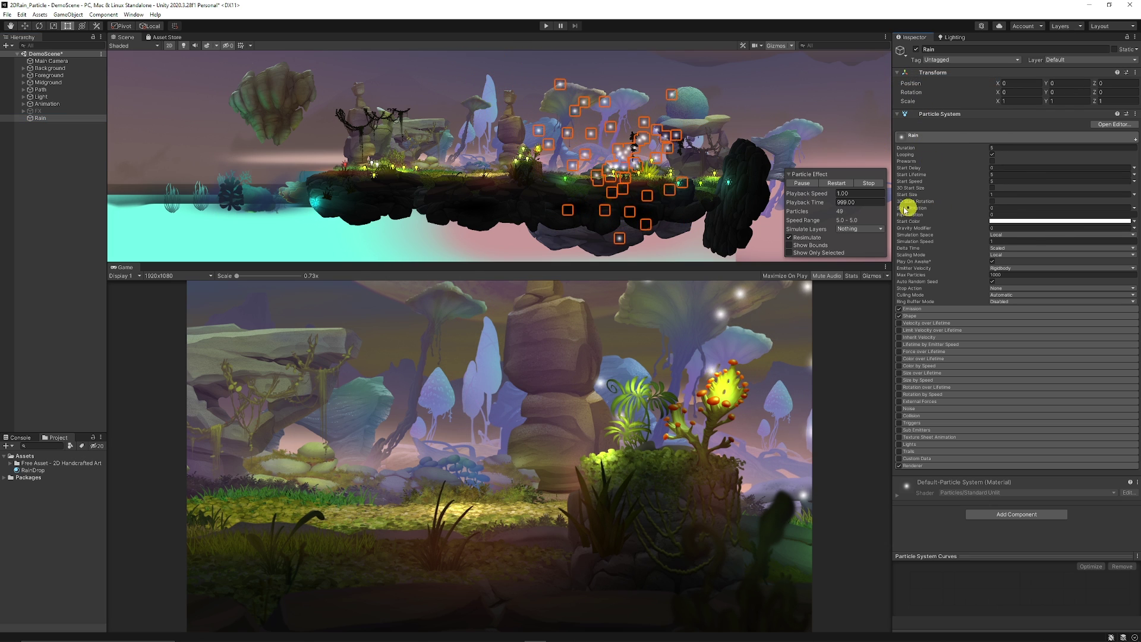
click(26, 26)
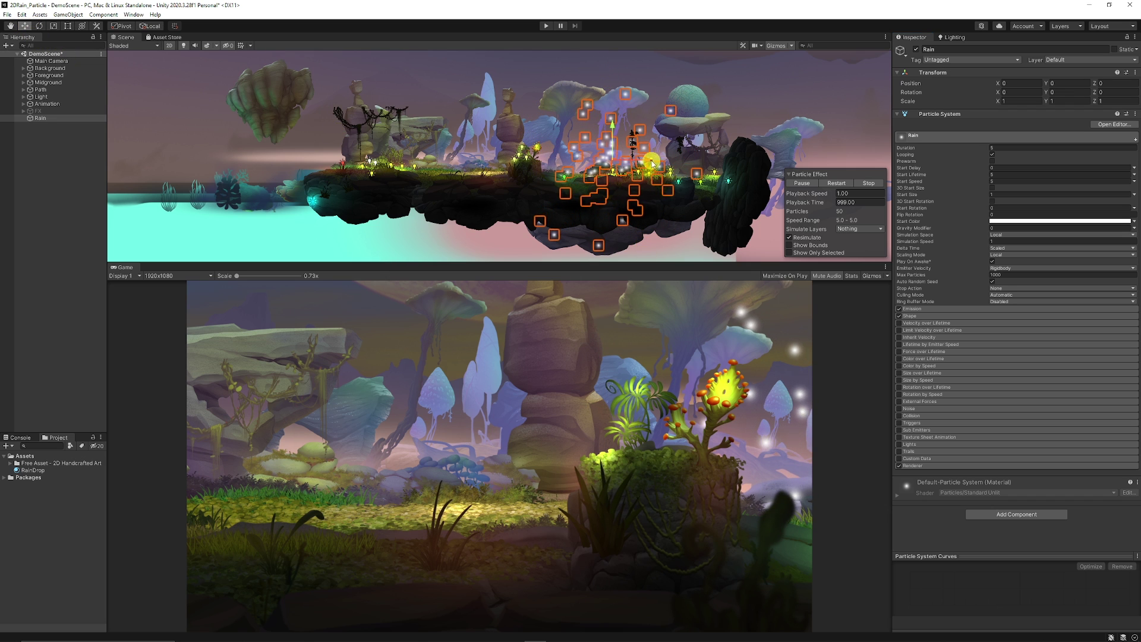
drag(623, 160, 505, 139)
Set Rain's Start Speed to 0 and enable Velocity over Lifetime with linear Y random between the two constants -15 and -20.
click(1011, 180)
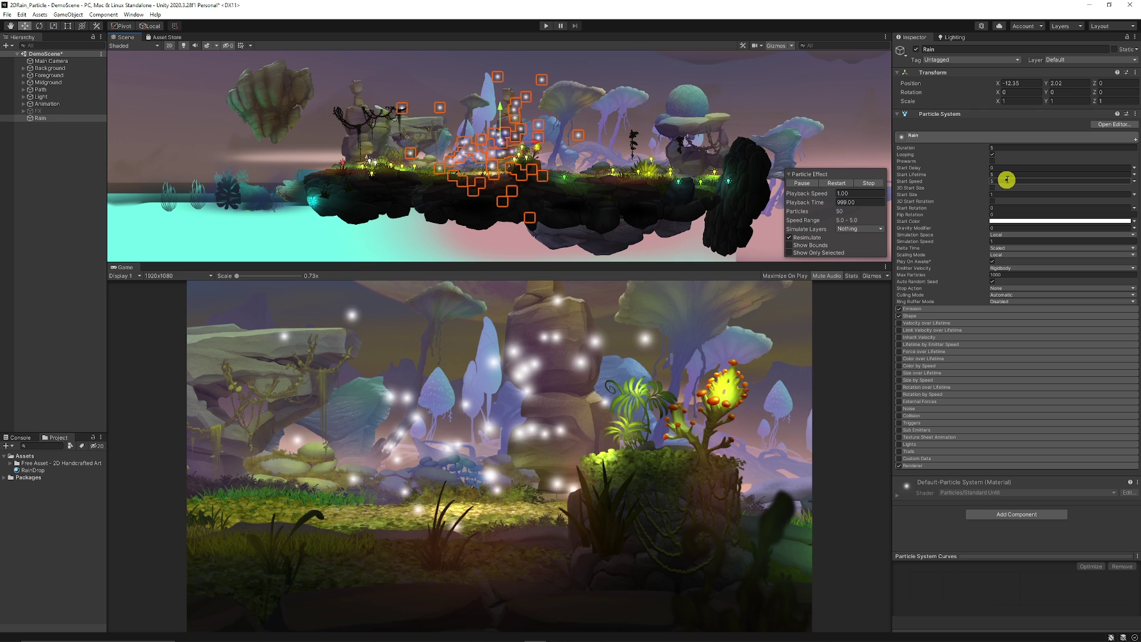
text(0)
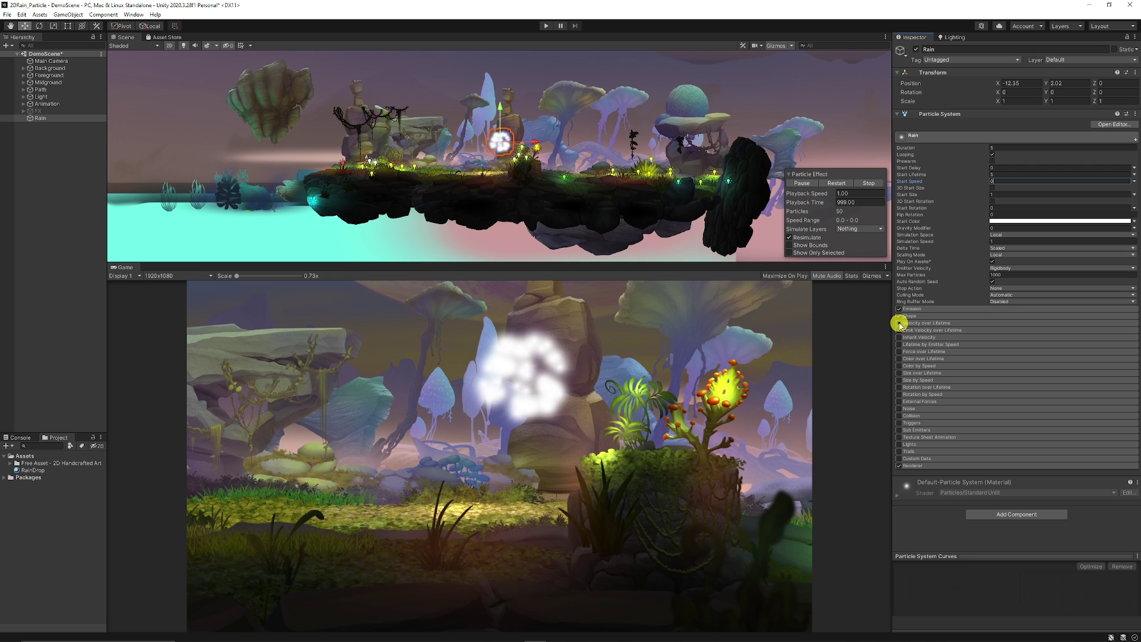
click(930, 323)
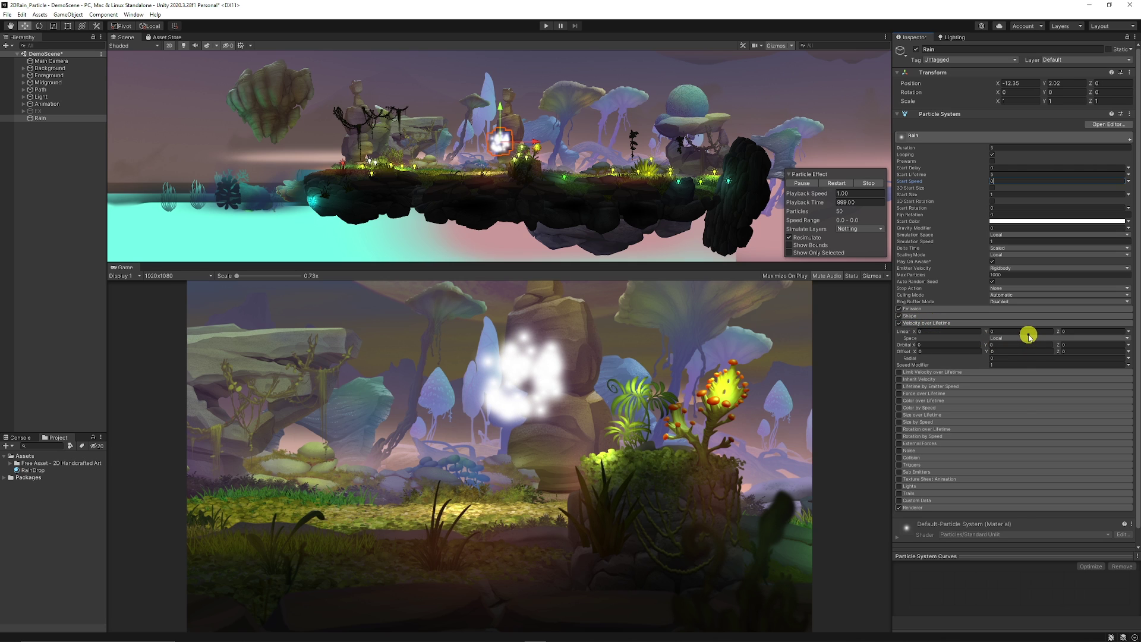
click(1129, 331)
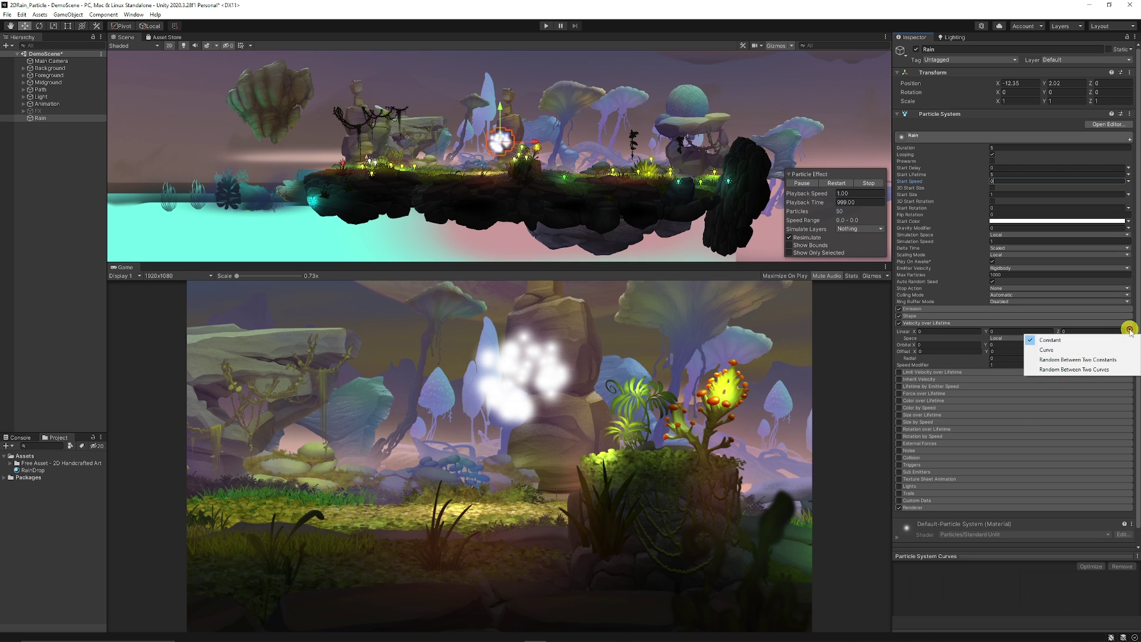
click(1049, 360)
click(1009, 331)
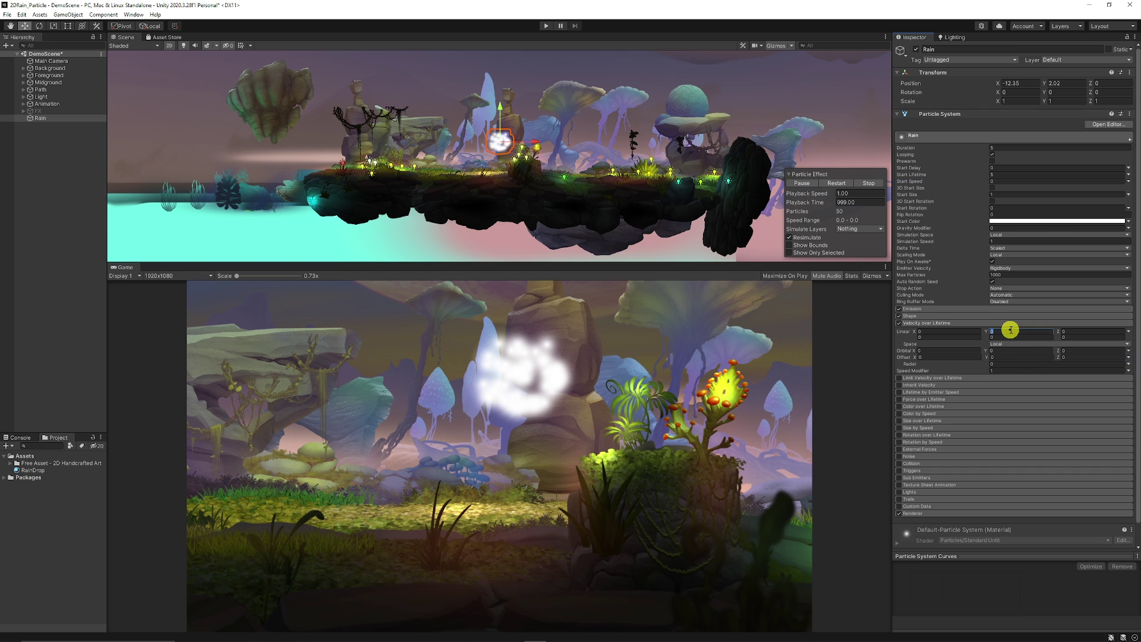
text(-15)
key(Tab)
text(-20)
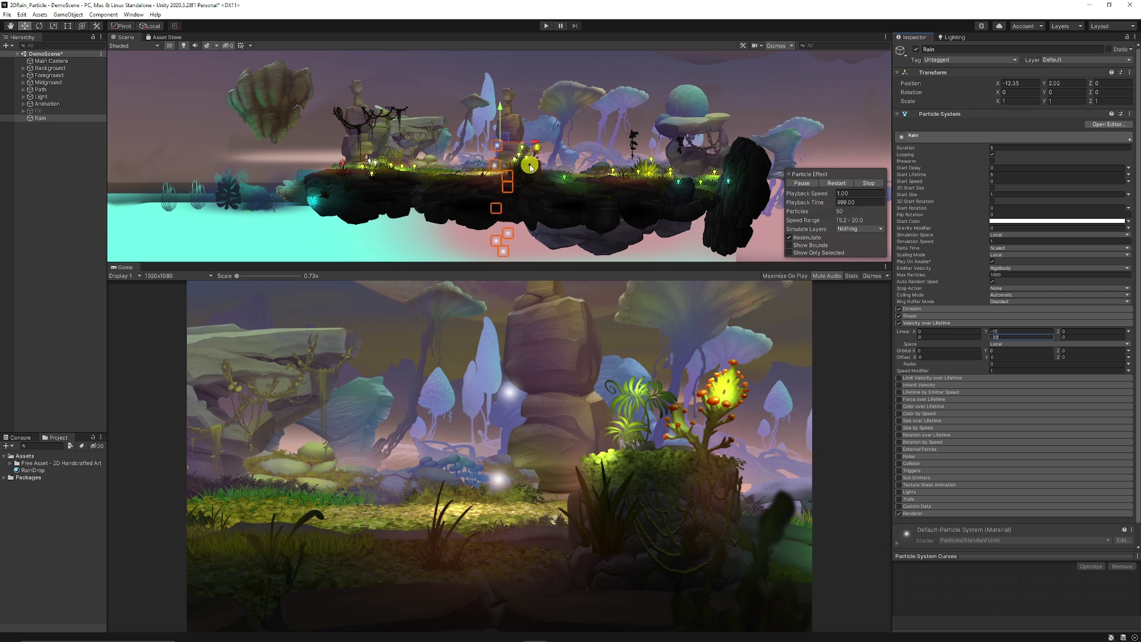
Change the Rain emitter's shape to Box and set the shape's X scale to 25.
click(937, 309)
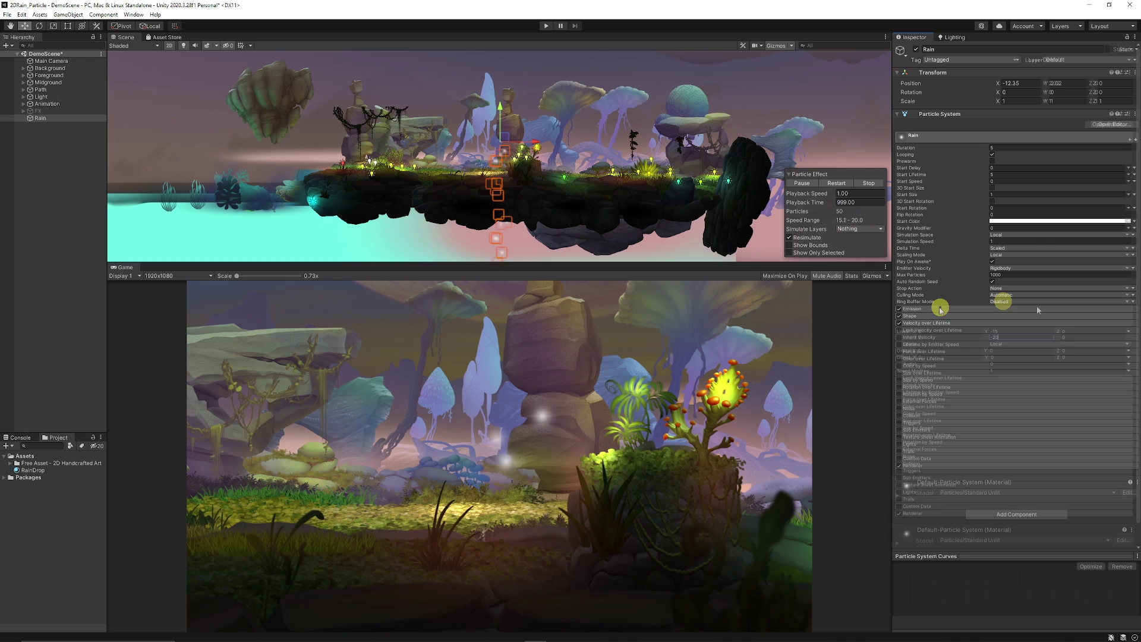
click(937, 308)
click(941, 317)
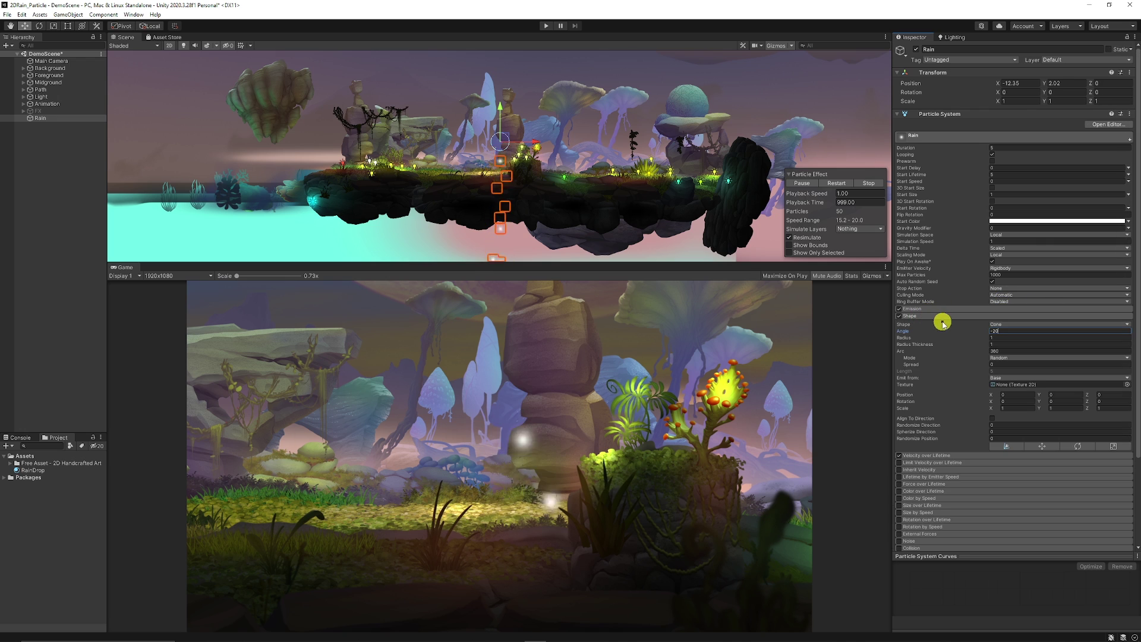
click(1004, 324)
click(1016, 371)
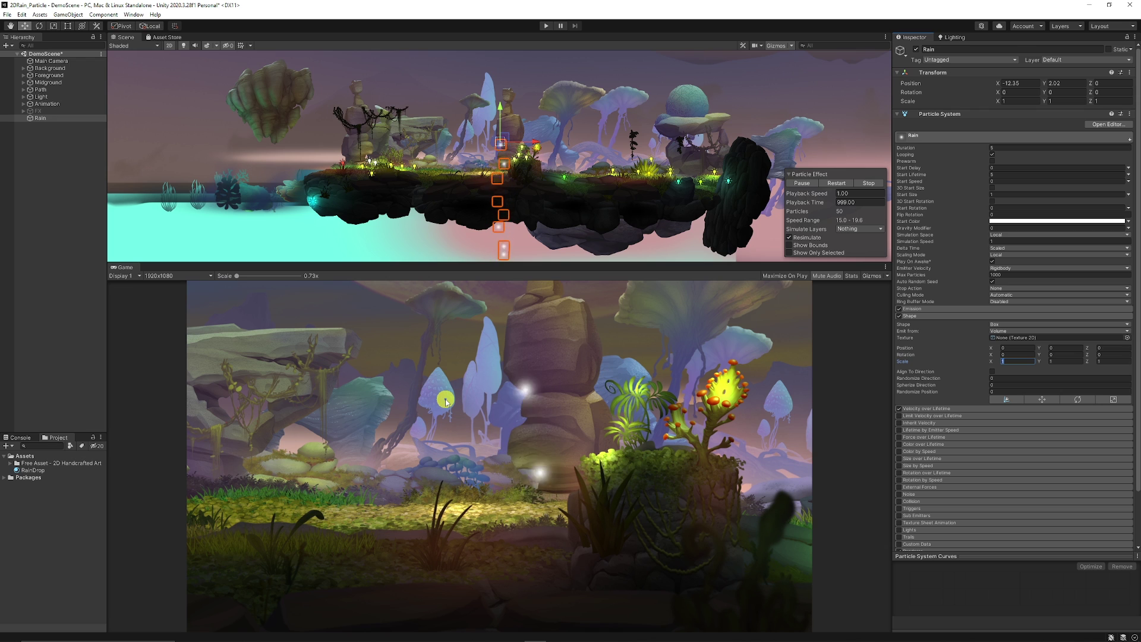
text(25)
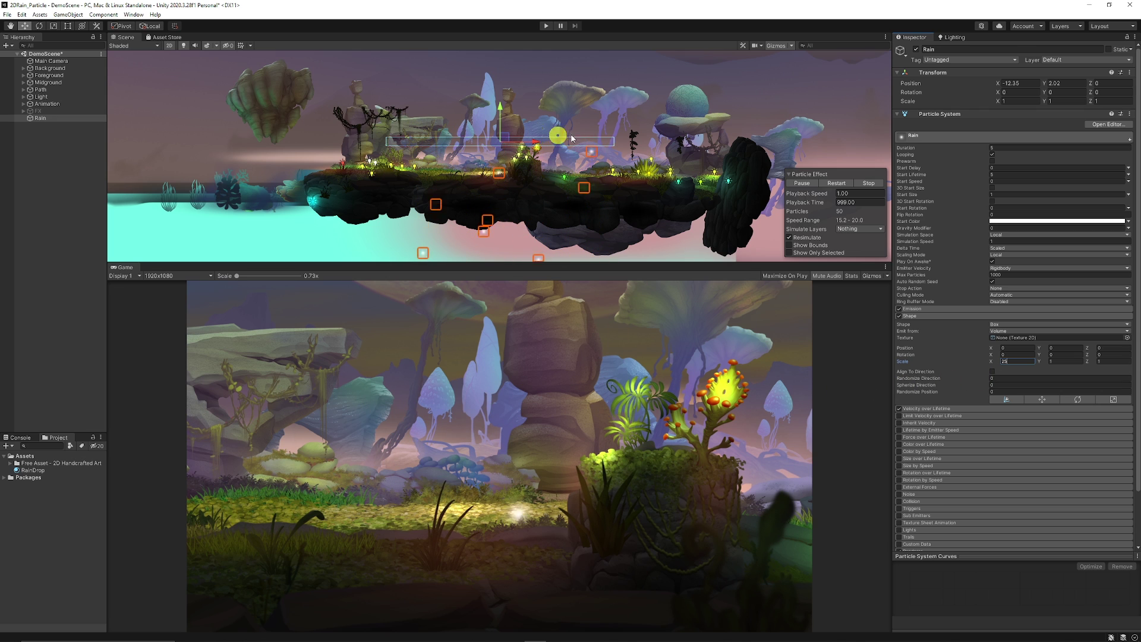
click(909, 316)
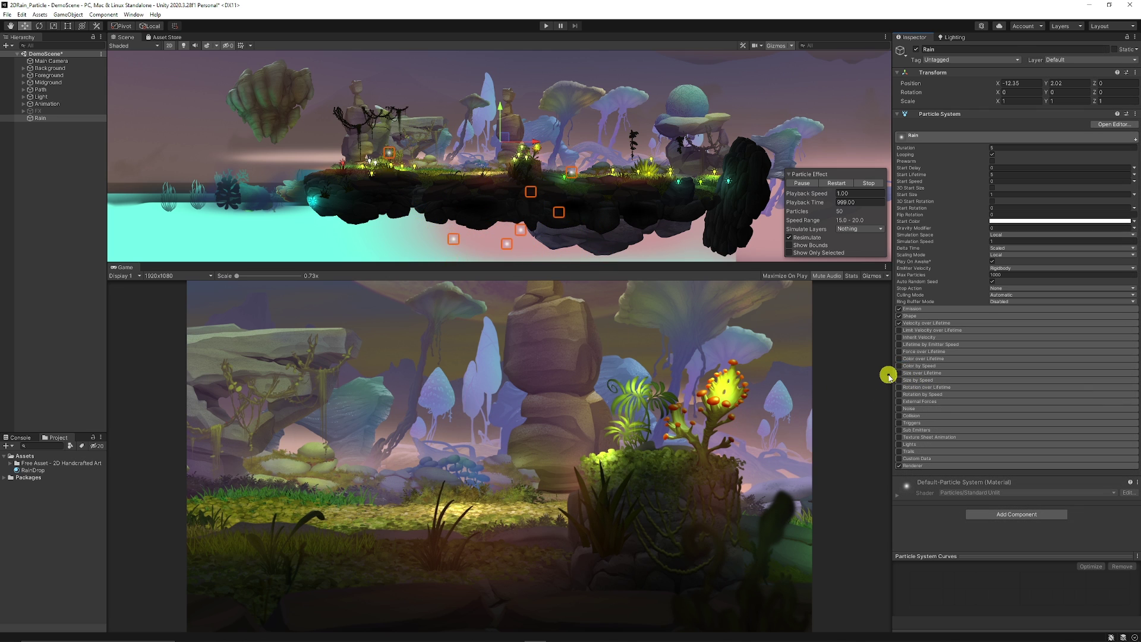
Enable Size over Lifetime with separate axes, random between two constants: X 0.01 and 0.02, Y 0.2 and 0.4.
click(899, 373)
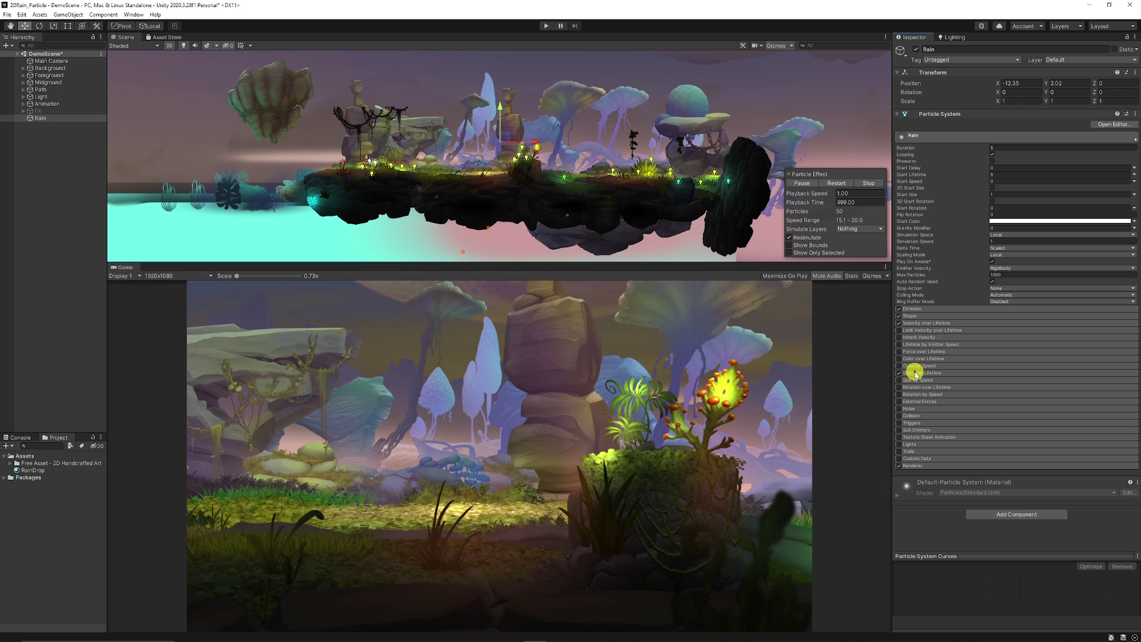
click(920, 373)
click(992, 382)
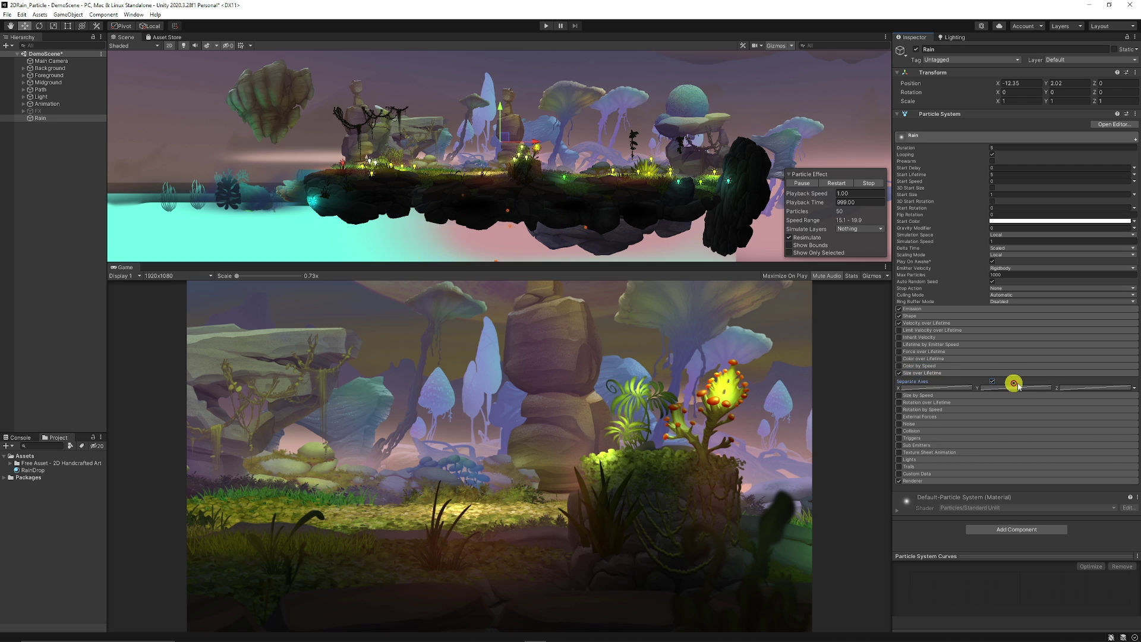
click(1132, 388)
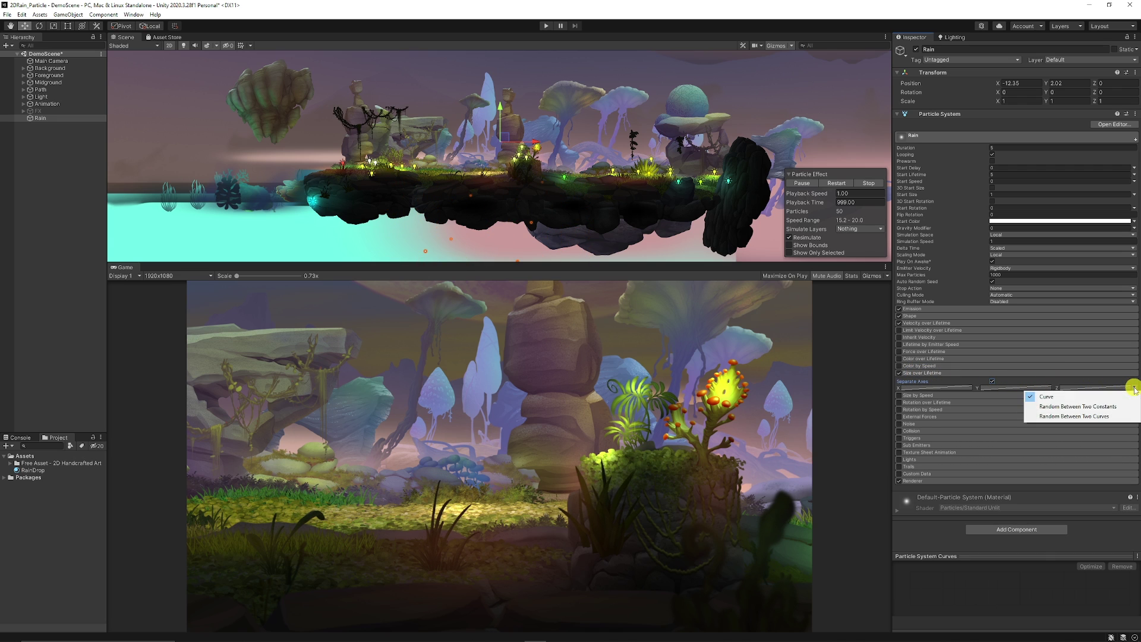
click(1081, 407)
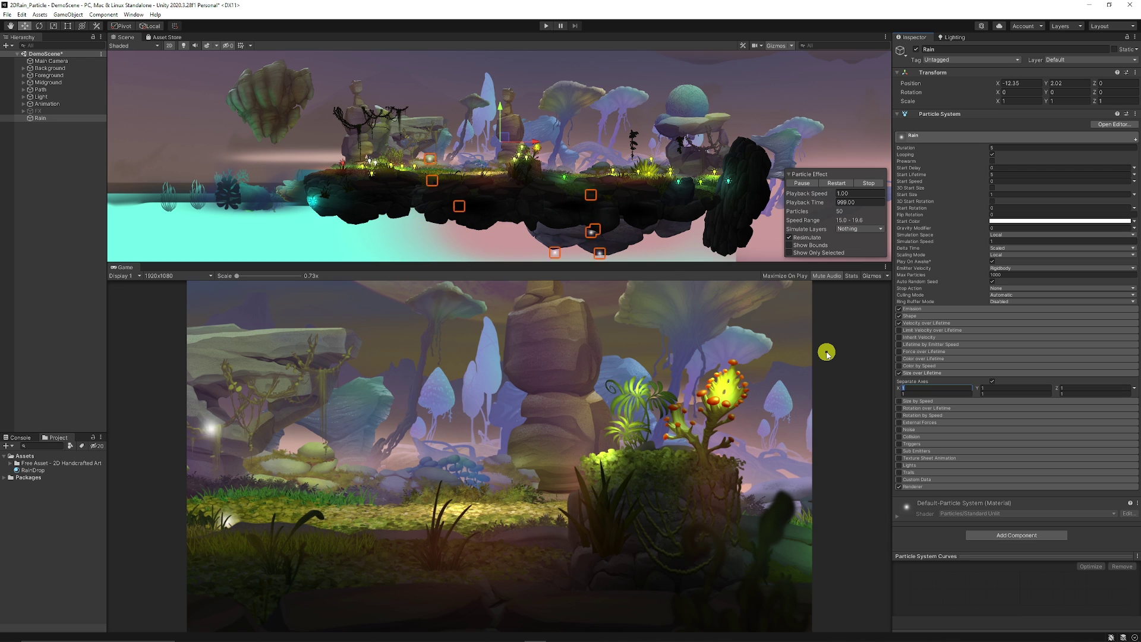
text(0.01)
key(Tab)
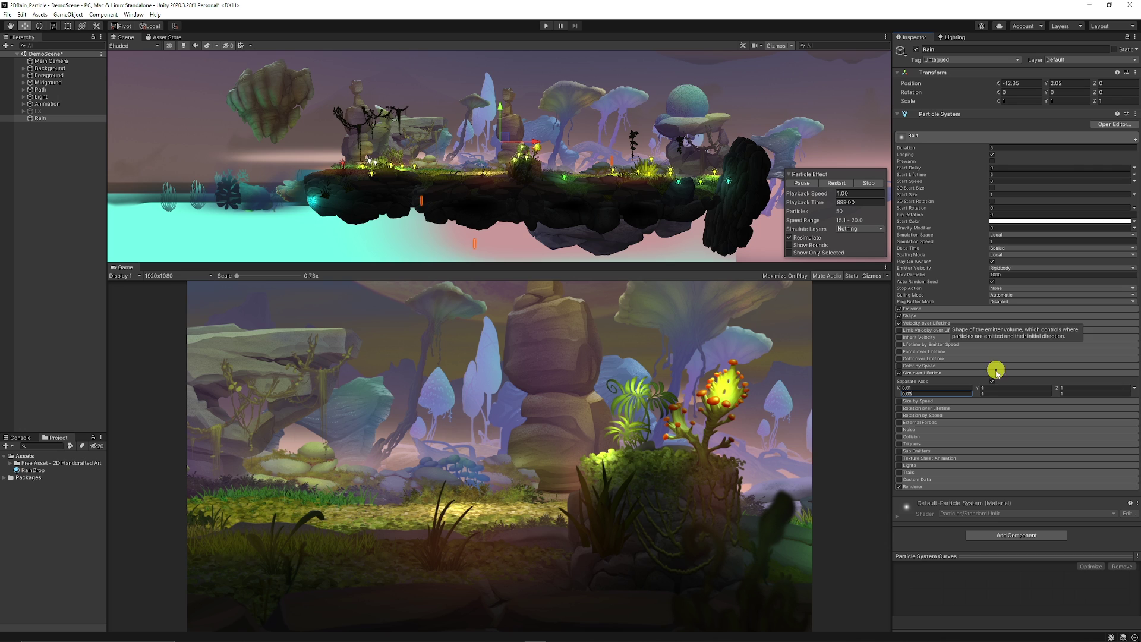
text(0.02)
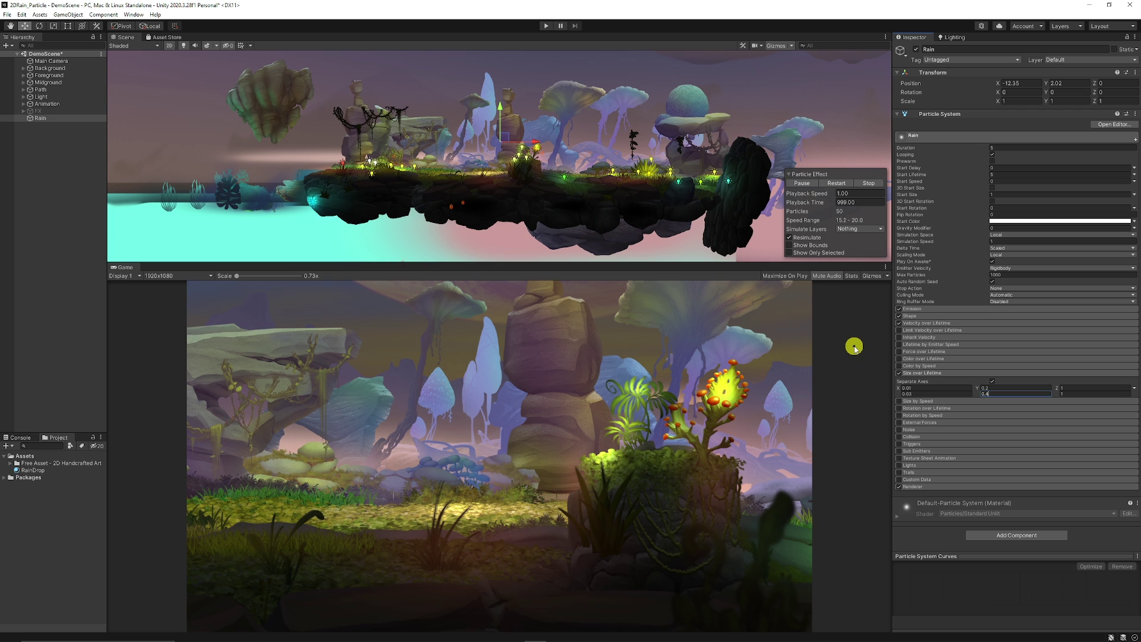
Set the emission Rate over Time to 200 and raise the Rain object with the Move tool to about Y 17.11.
click(933, 308)
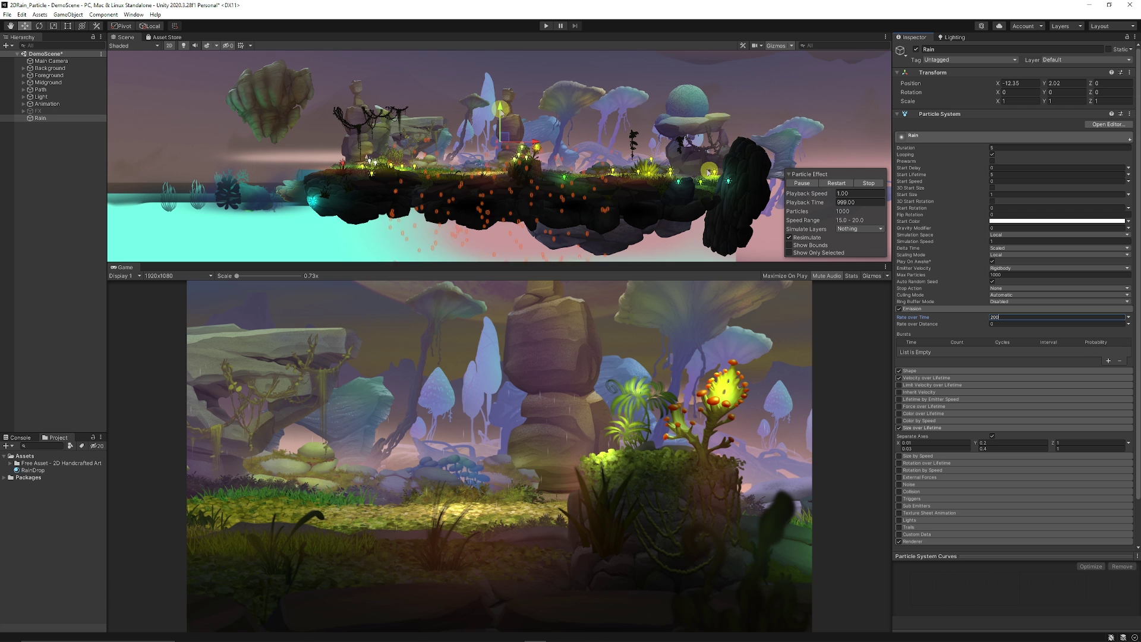
click(501, 108)
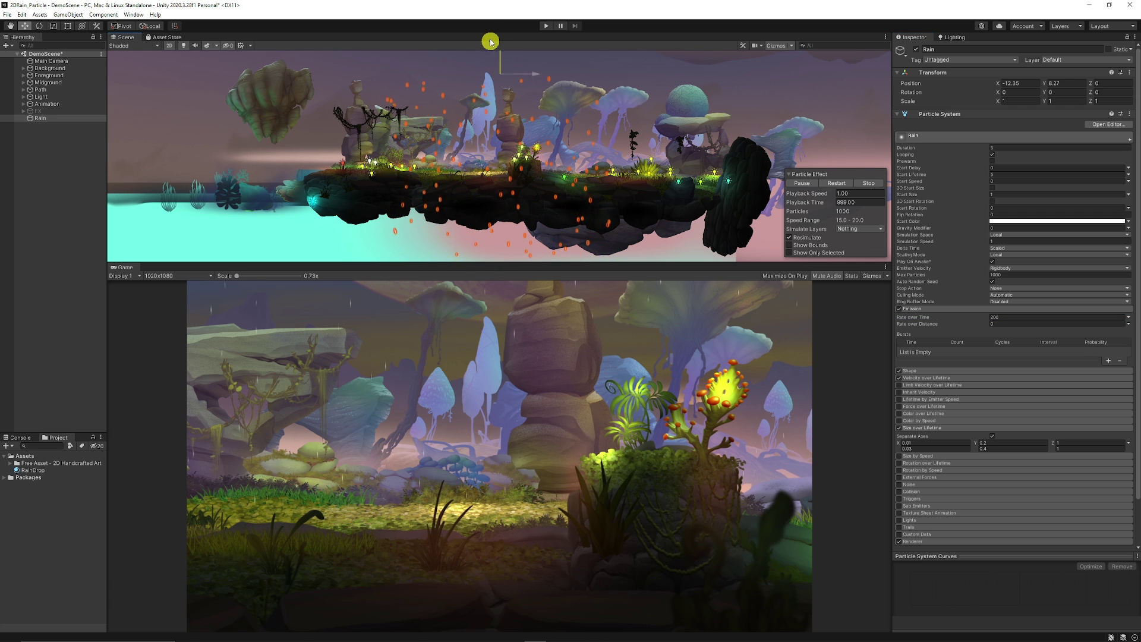
drag(490, 42, 489, 23)
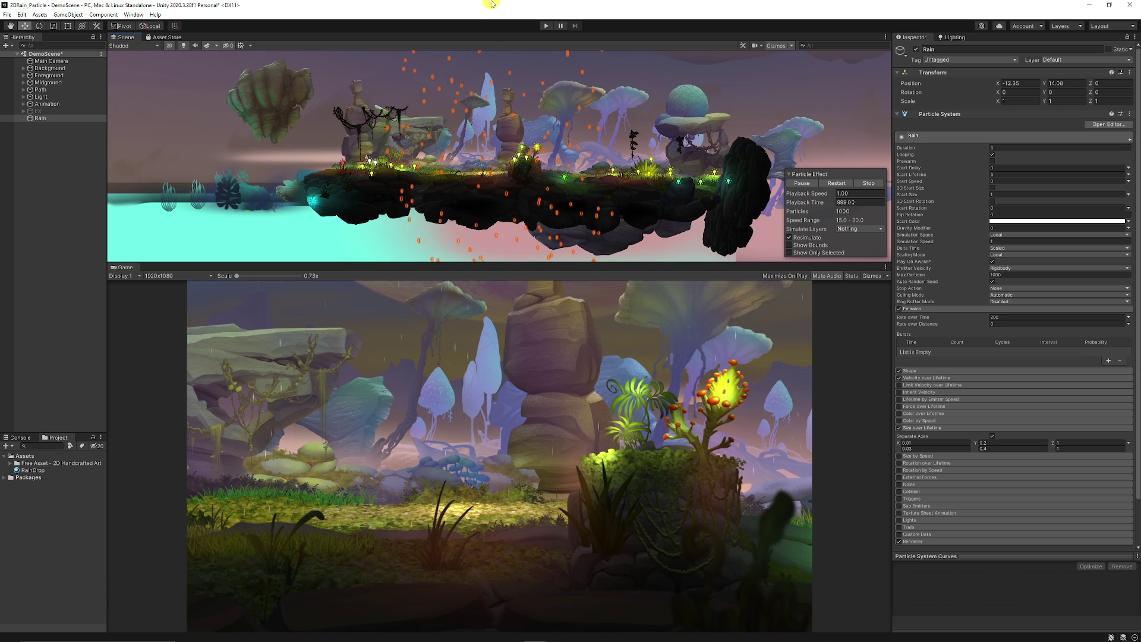
scroll(589, 159, down, 5)
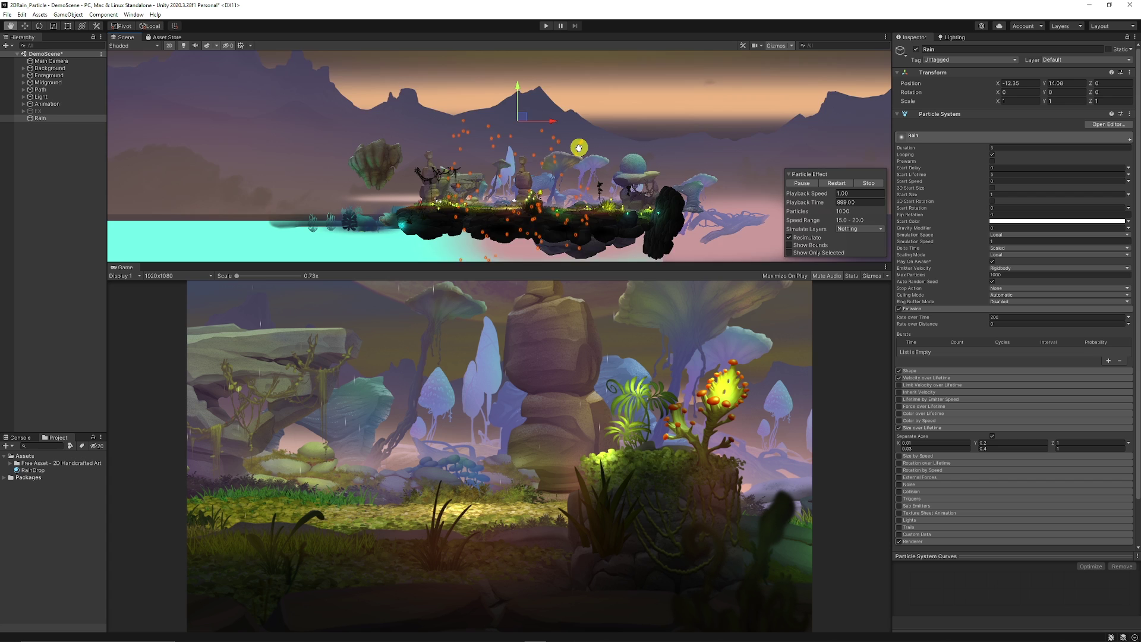
drag(523, 65, 523, 49)
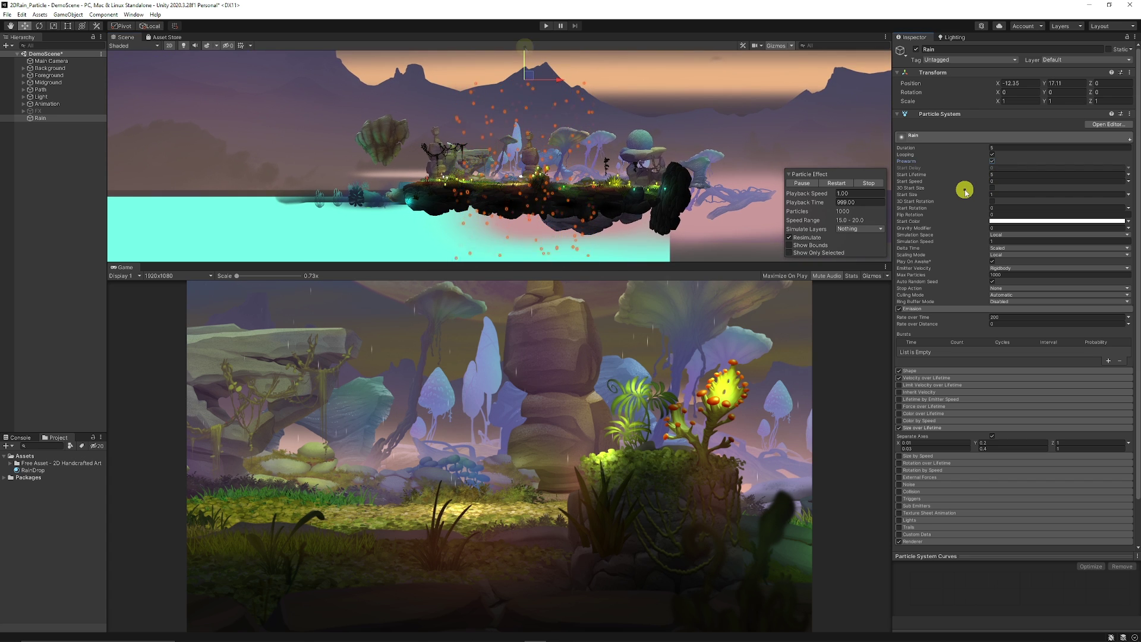
Enable Prewarm on the Rain particle system and set its Start Lifetime to 2.
click(992, 161)
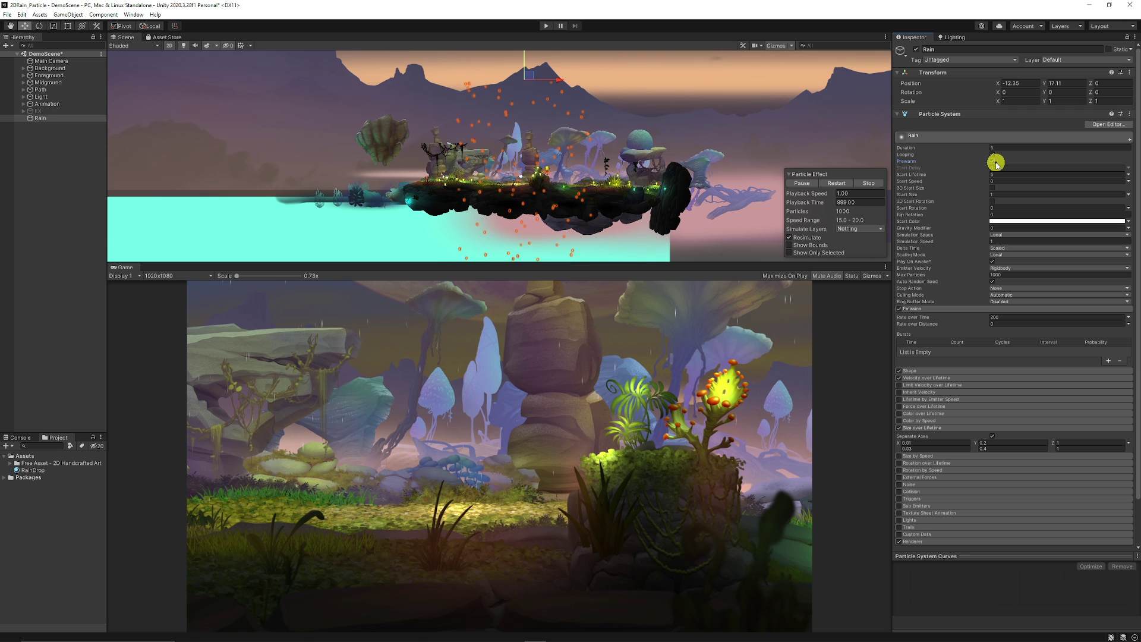
scroll(520, 130, down, 4)
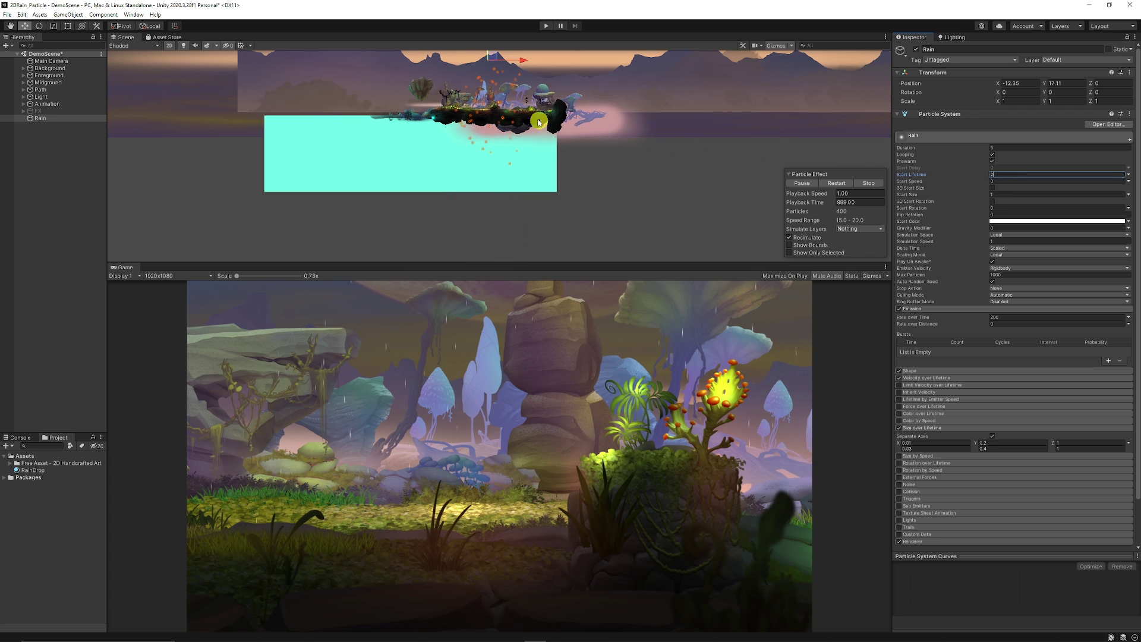
scroll(539, 122, up, 5)
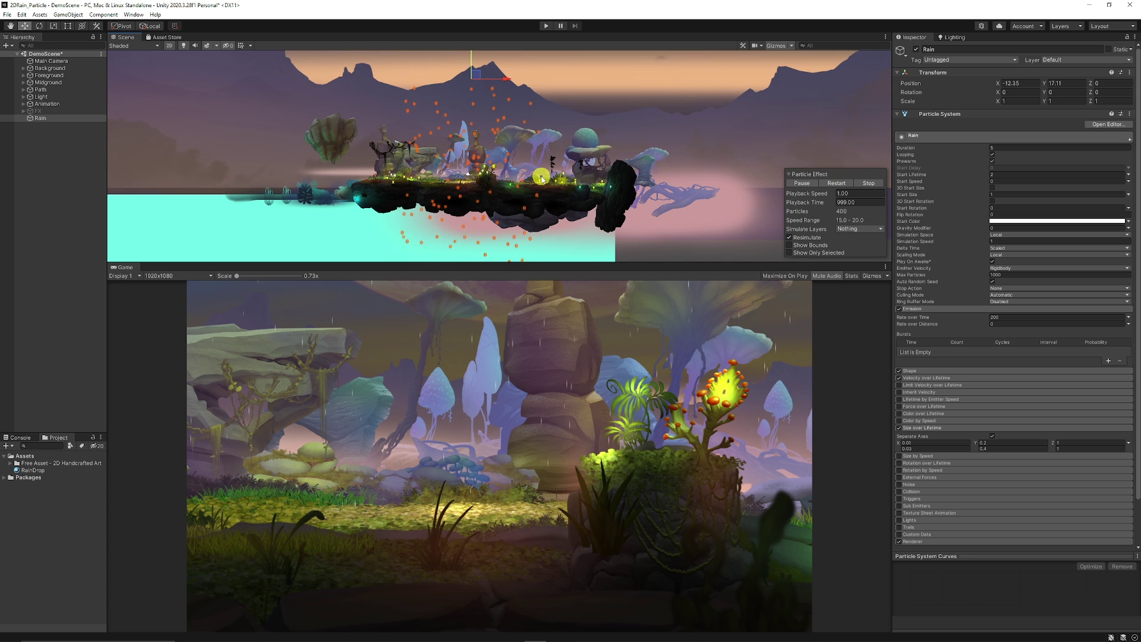
scroll(540, 179, up, 4)
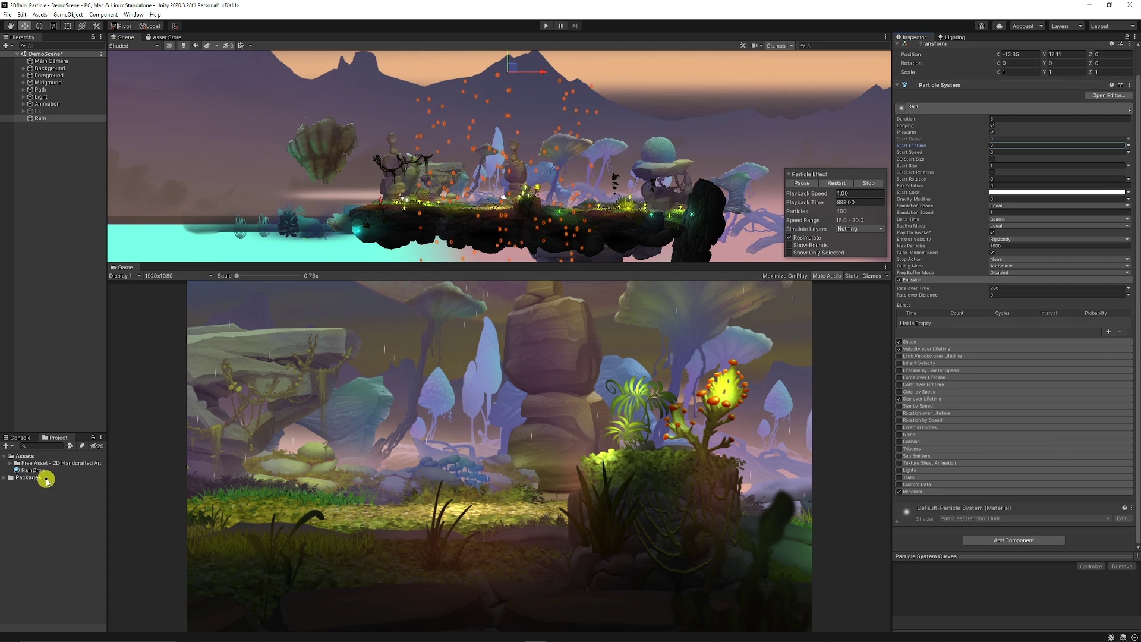
Create a new material in the project's Assets and name it RainDrop.
right_click(36, 497)
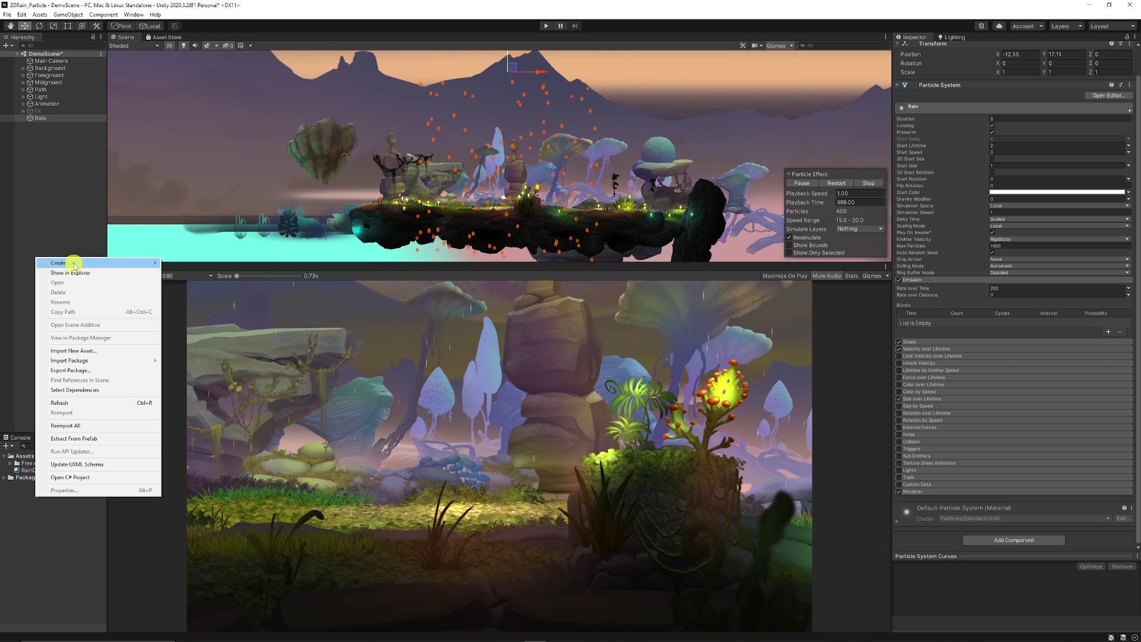
mouse_move(76, 264)
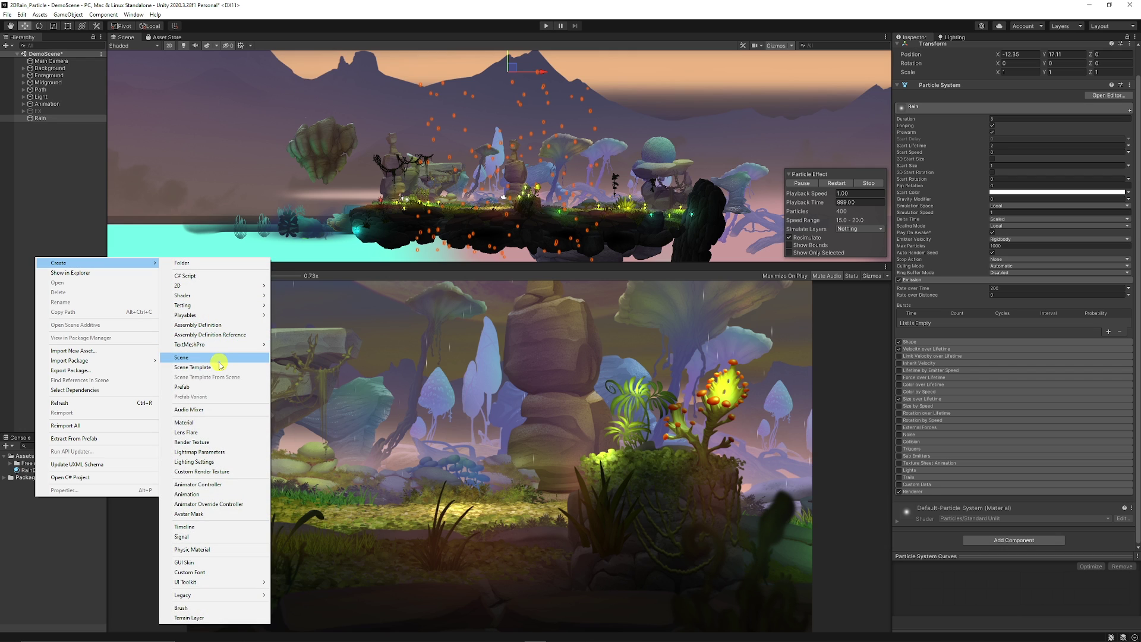
click(213, 422)
text(RainDrop)
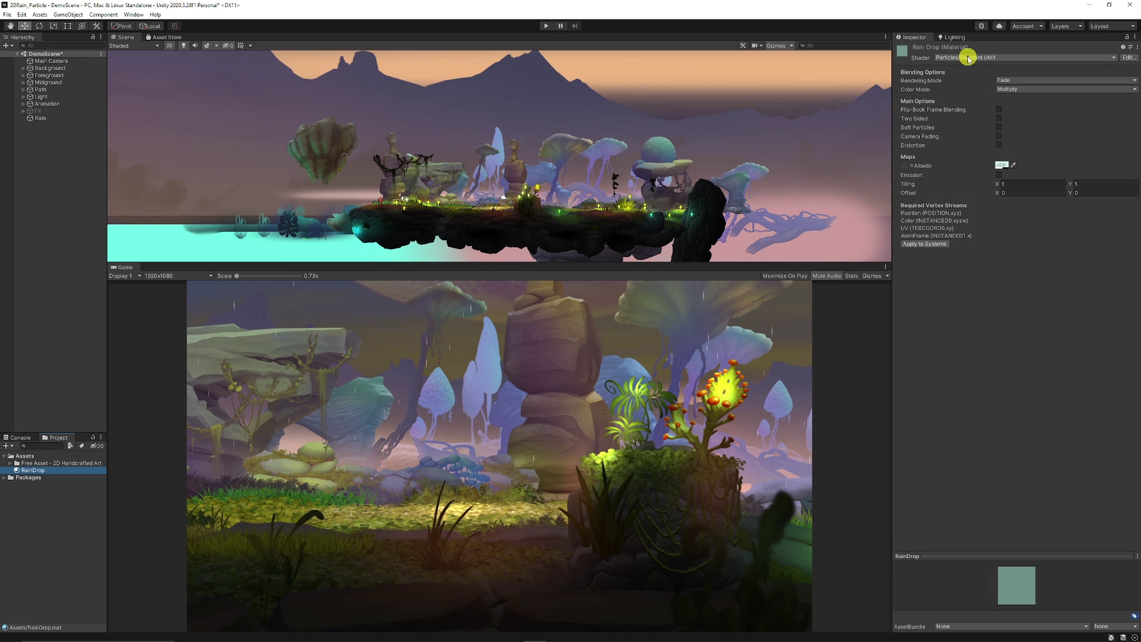
Give the RainDrop material the Particles/Standard Unlit shader, Fade rendering mode and a pale green albedo of RGB 163, 229, 215 with alpha 134.
click(957, 59)
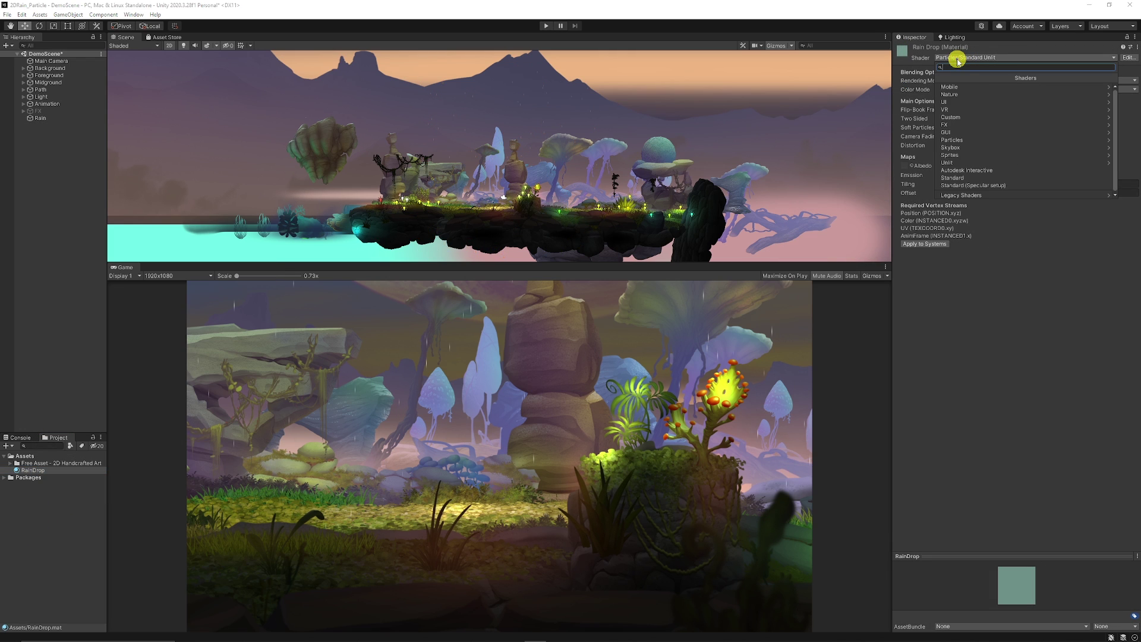
click(963, 142)
click(963, 96)
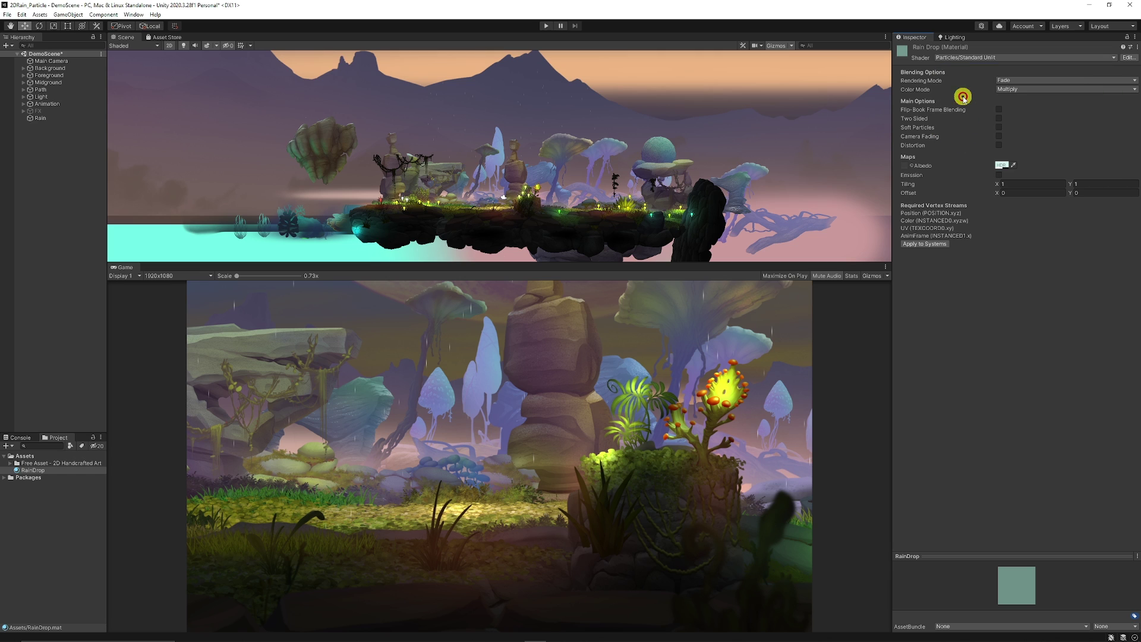
click(1004, 81)
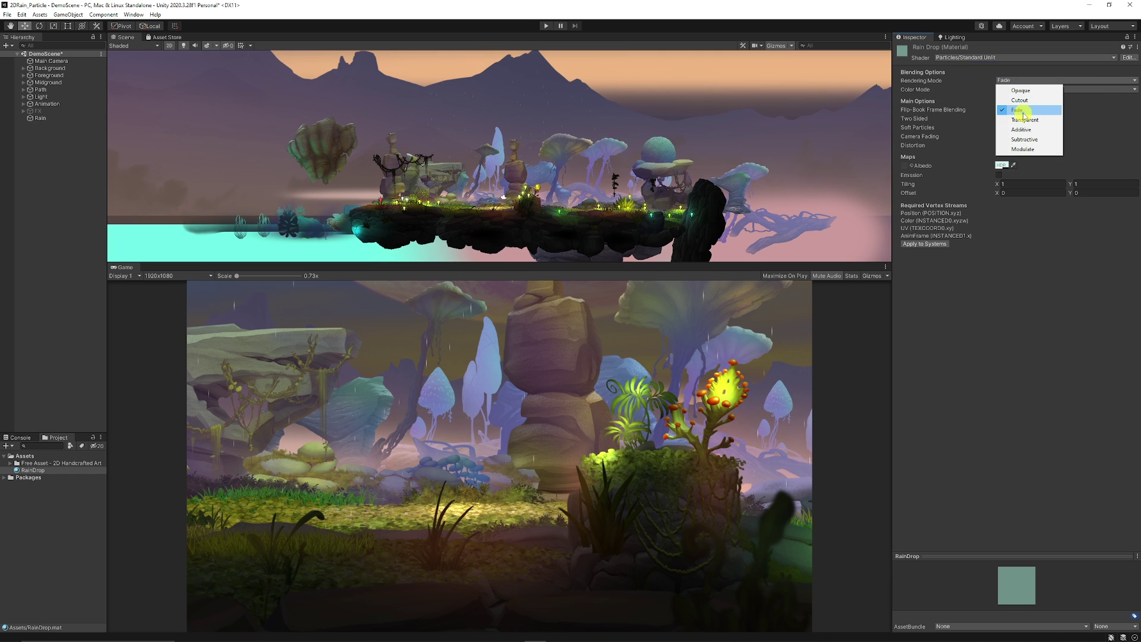
click(1022, 111)
click(1000, 165)
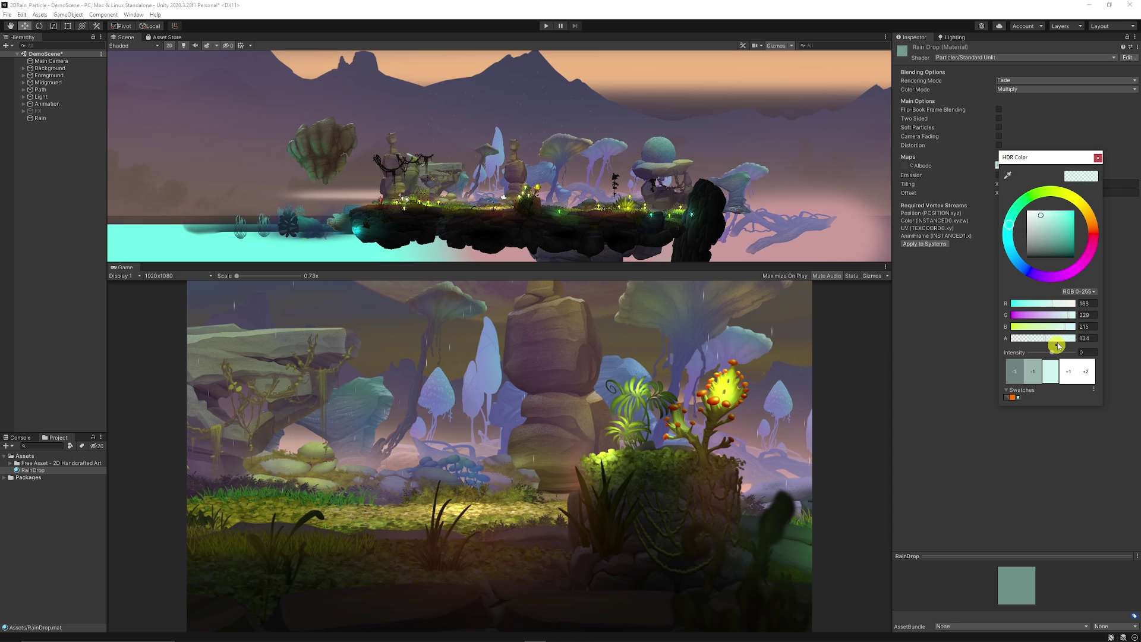
drag(1057, 344, 1045, 343)
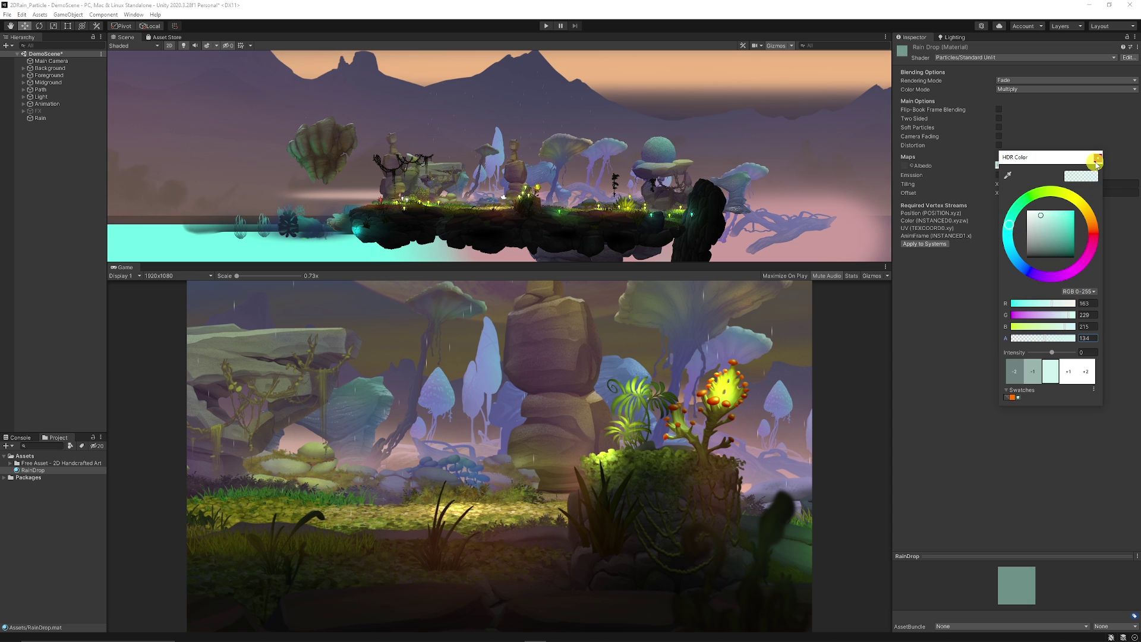
Assign the RainDrop material to the Rain particle system in place of the default particle material.
click(39, 118)
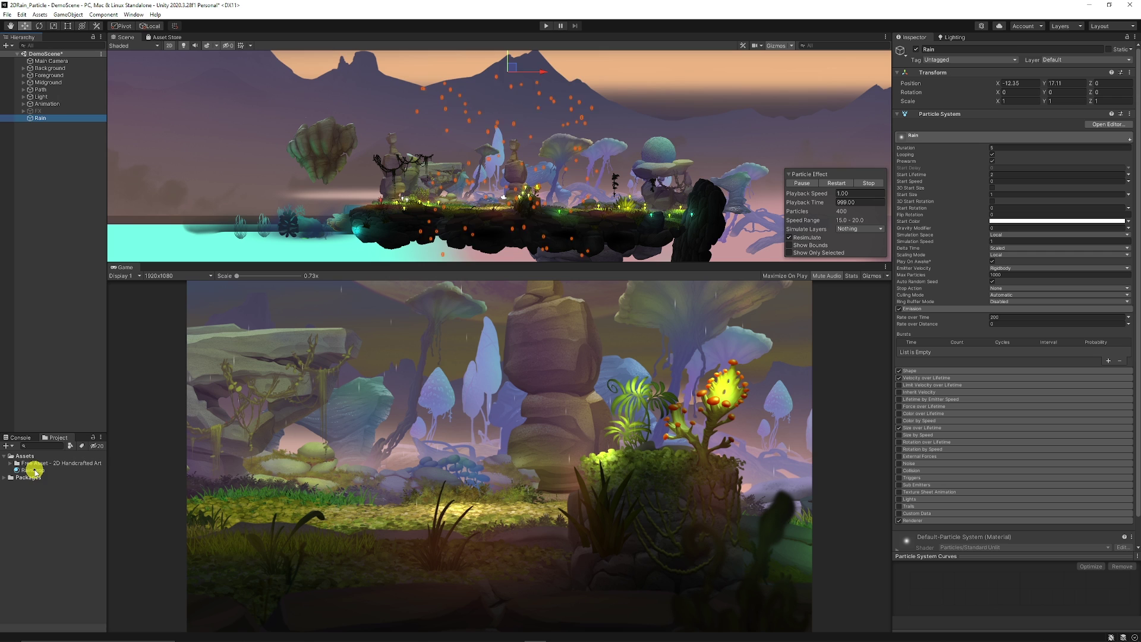
drag(34, 472, 785, 467)
drag(971, 360, 1002, 480)
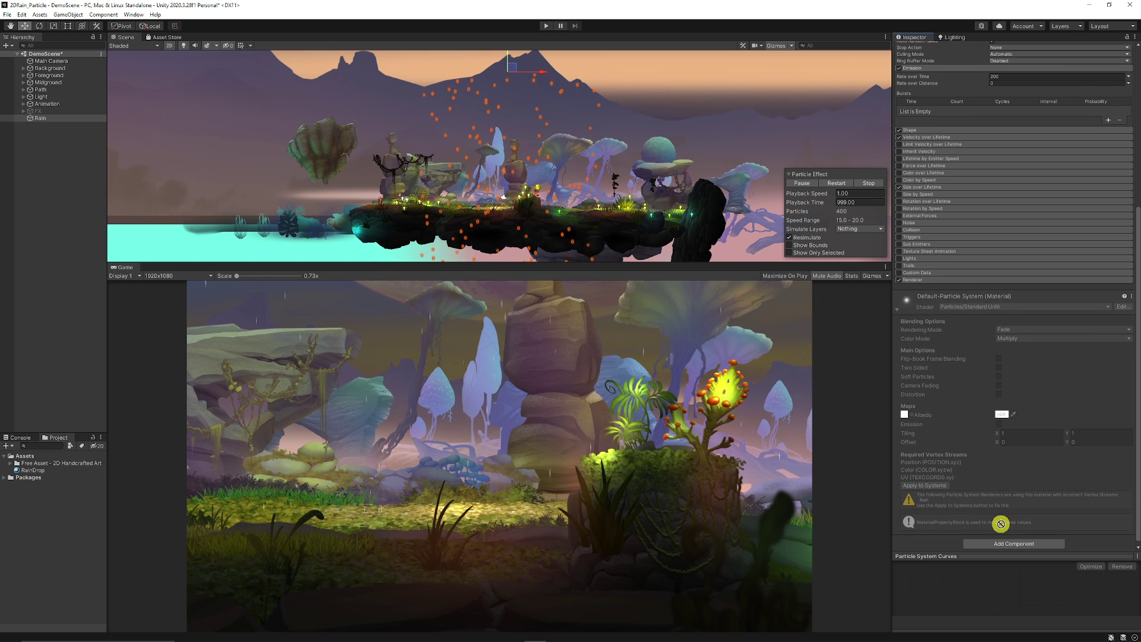
drag(988, 545, 947, 540)
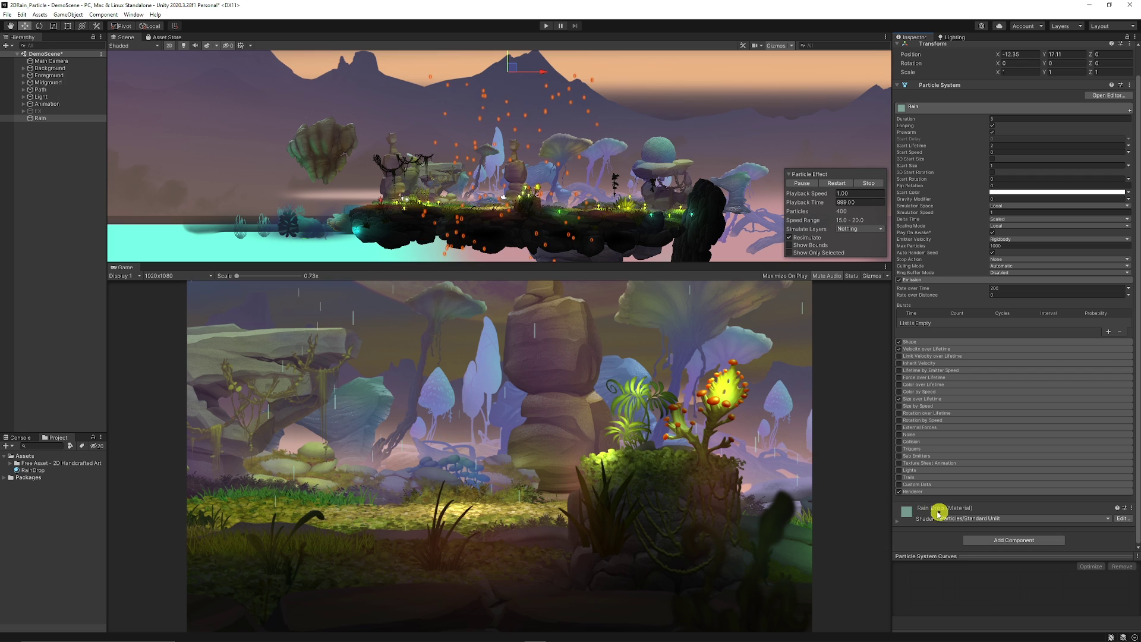
Increase Rain's emission Rate over Time to 250 and collapse the Emission module.
click(918, 328)
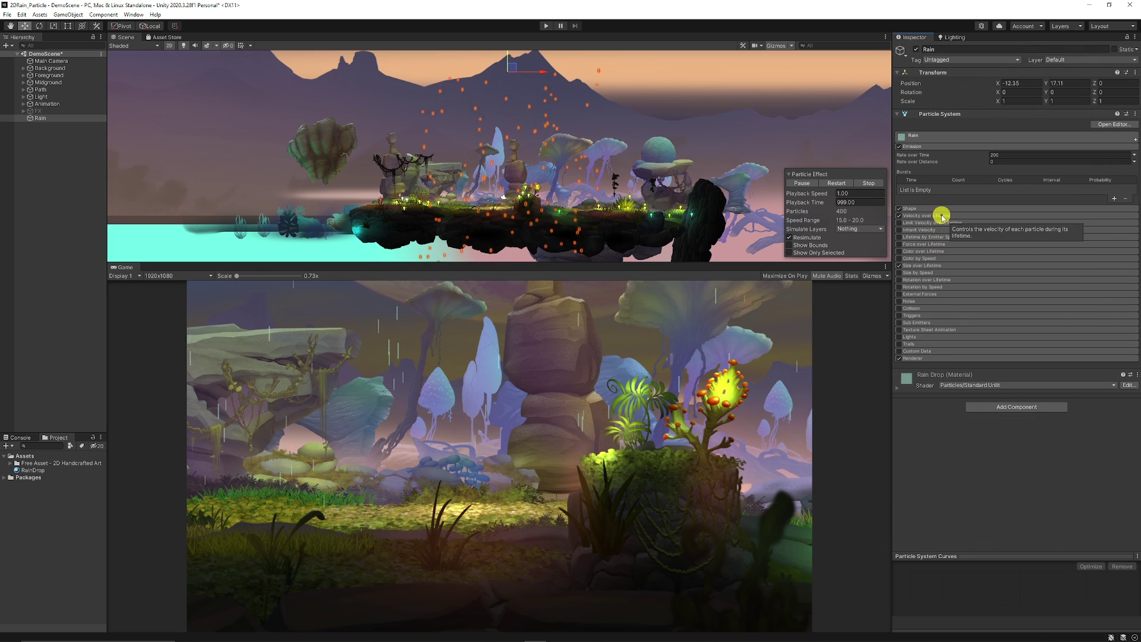
click(1001, 154)
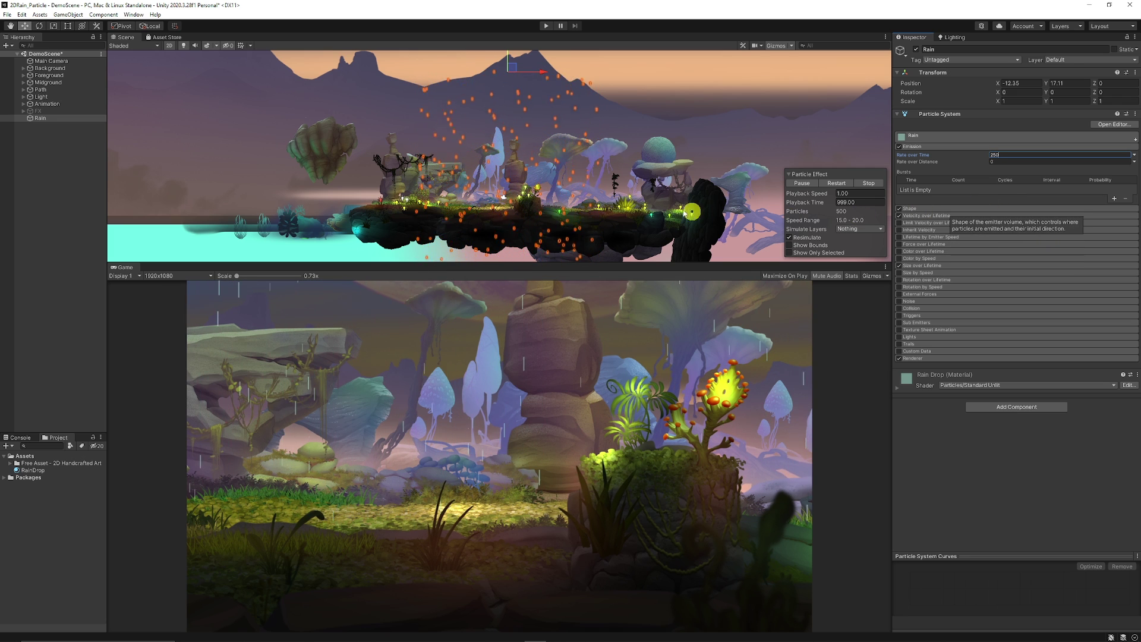
click(947, 145)
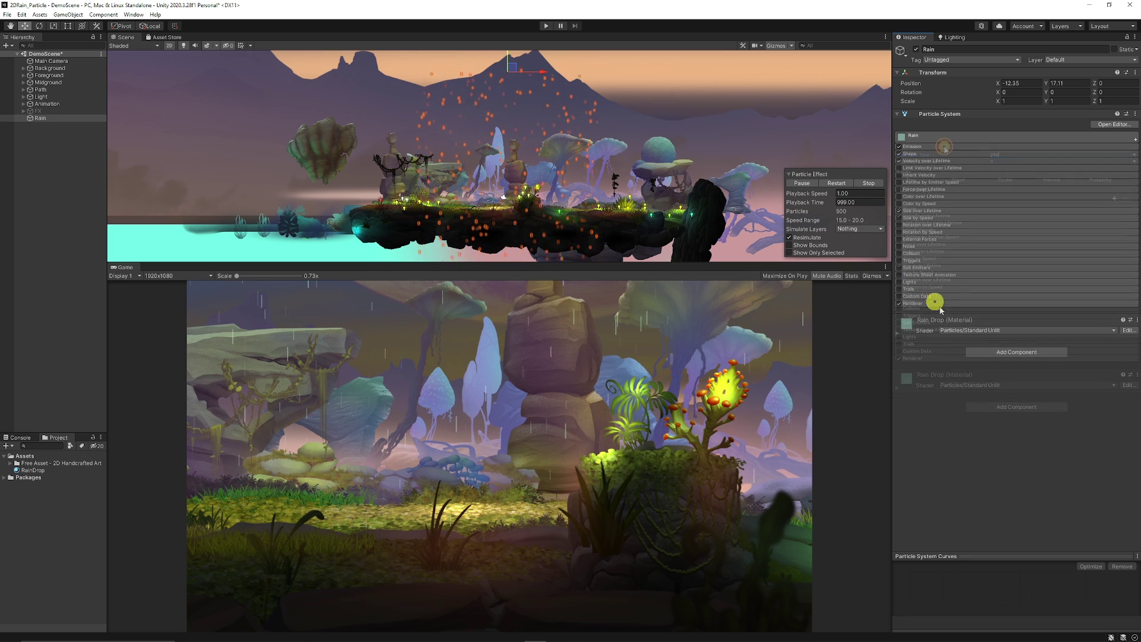
Expand Rain's Renderer module and adjust its Order in Layer value.
click(922, 303)
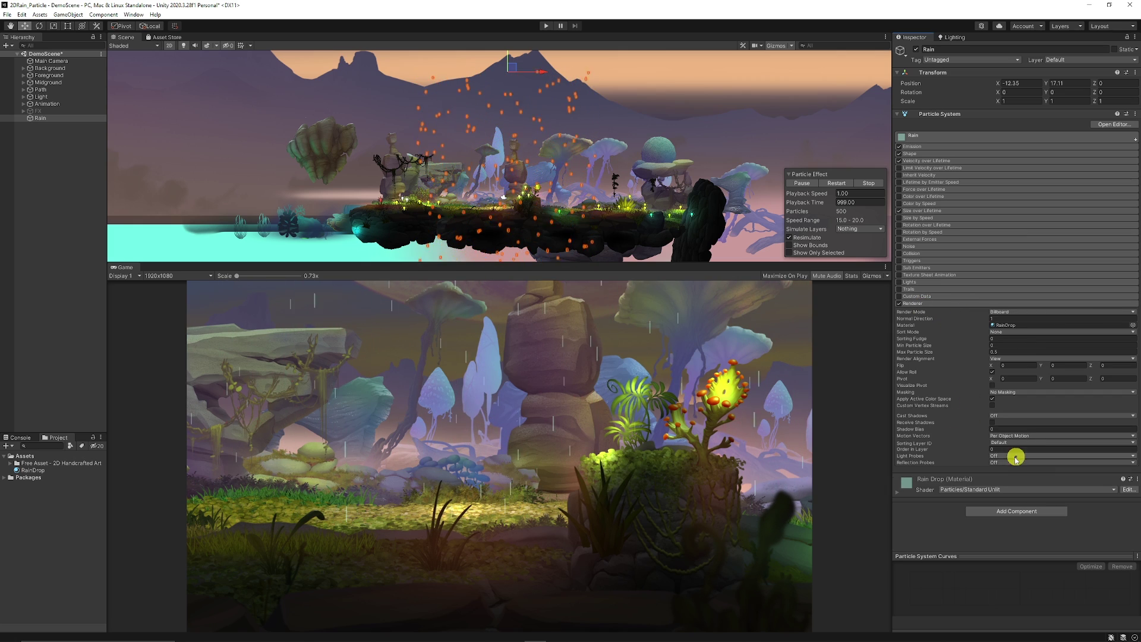
drag(986, 450, 1005, 454)
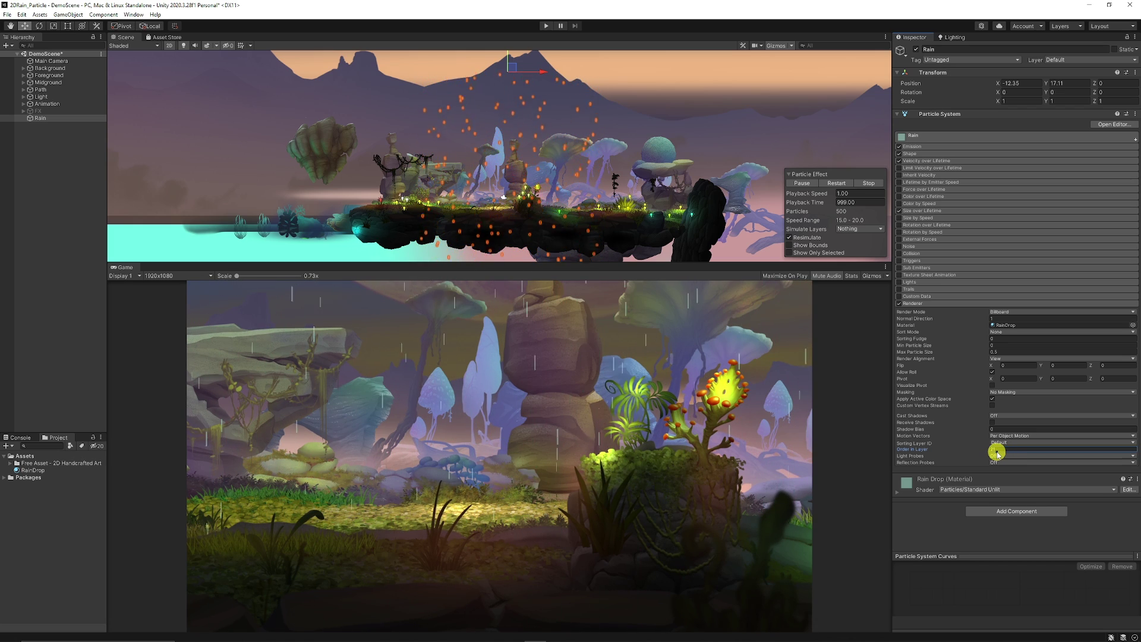
drag(998, 453, 1002, 455)
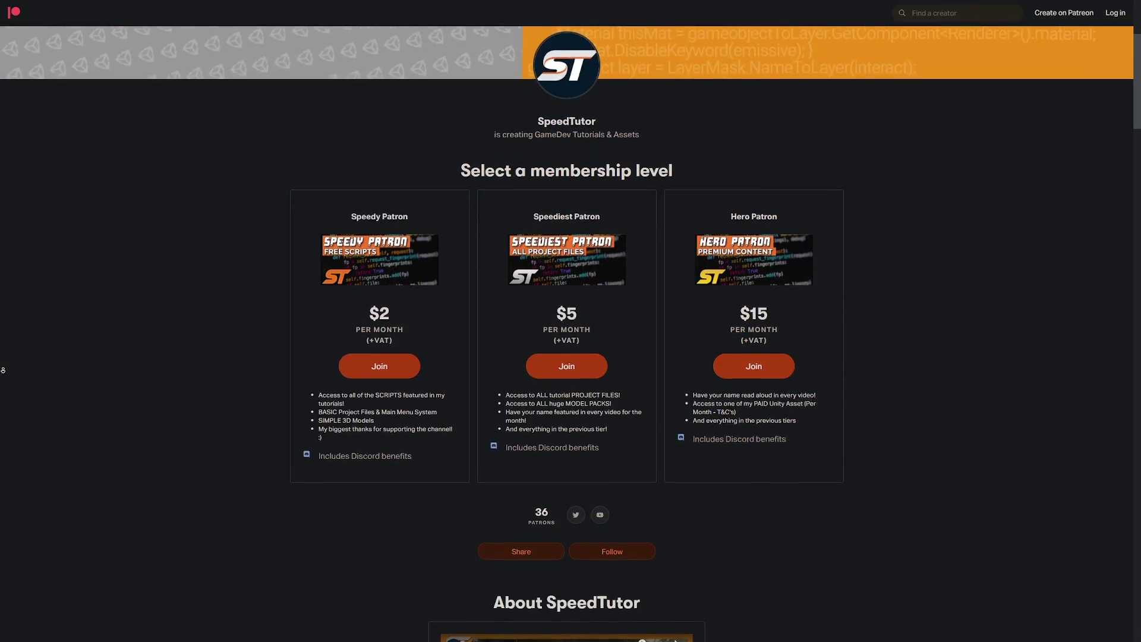
scroll(3, 372, down, 5)
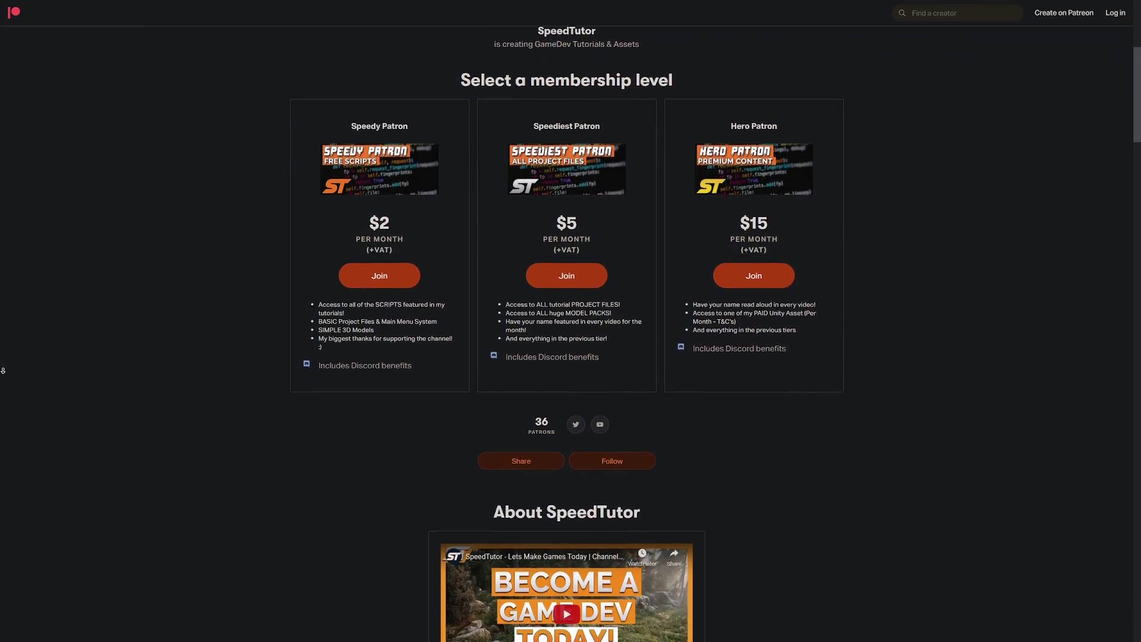
scroll(3, 371, down, 7)
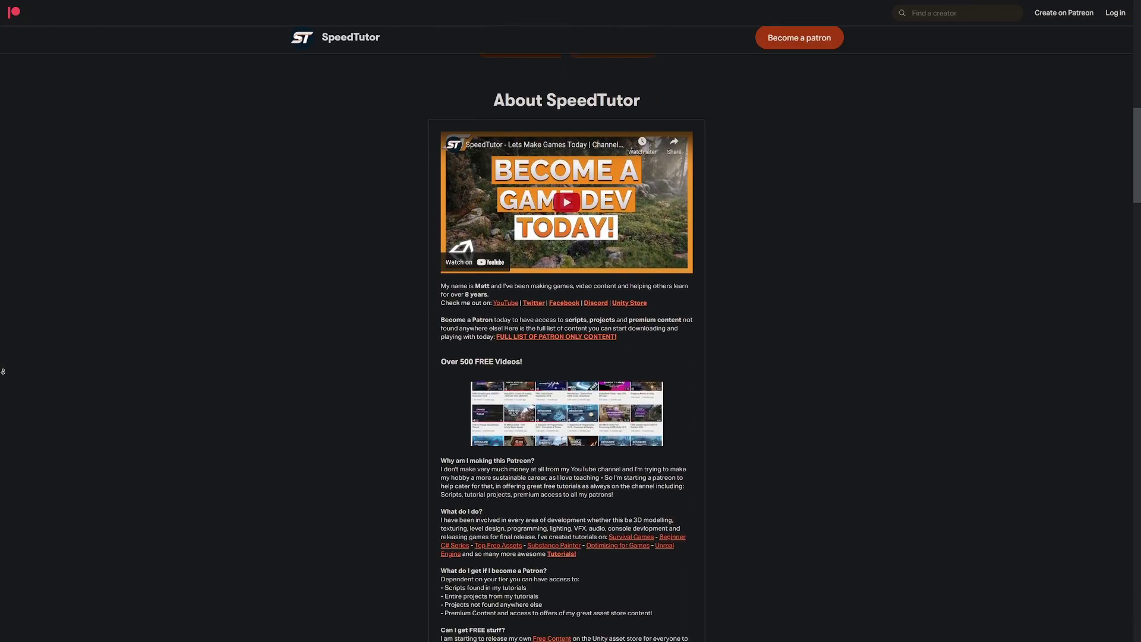
scroll(3, 372, down, 7)
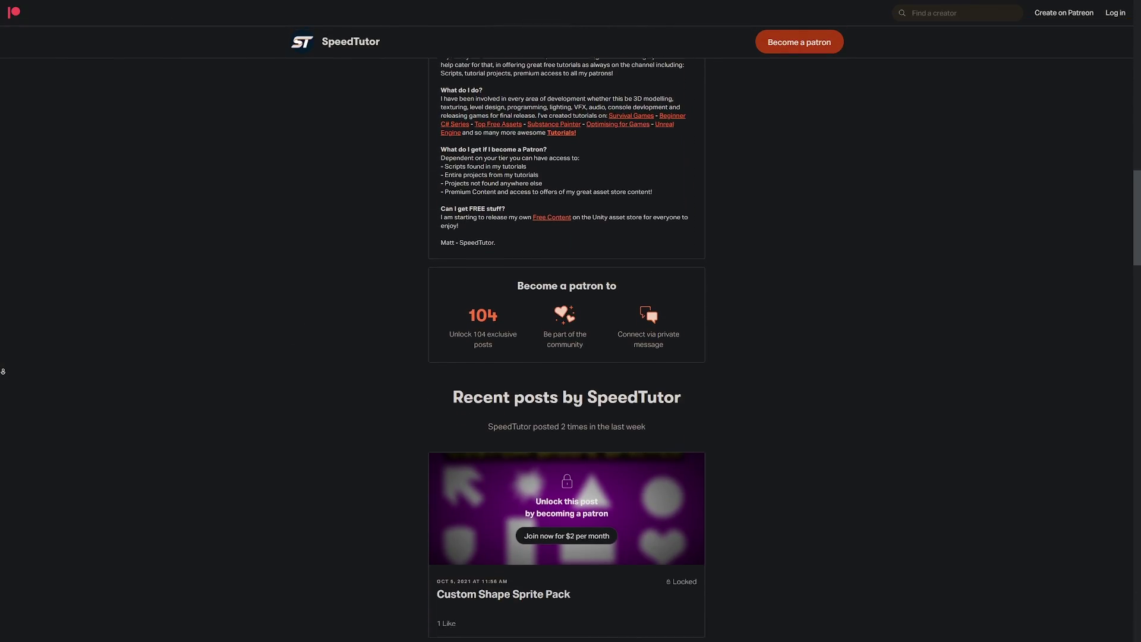
scroll(3, 372, down, 7)
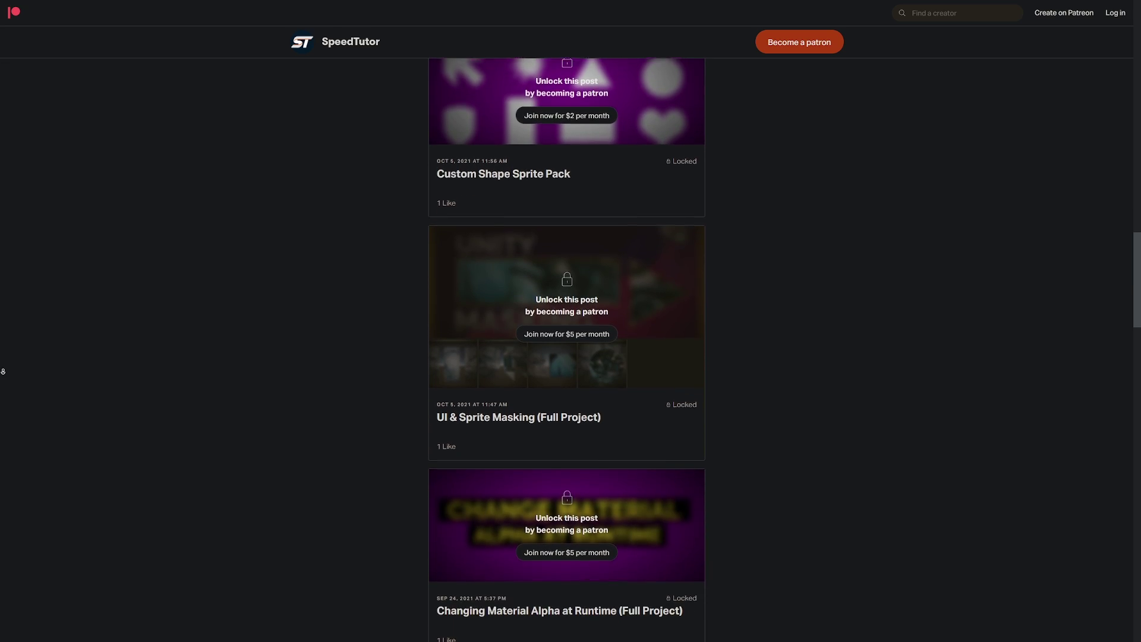